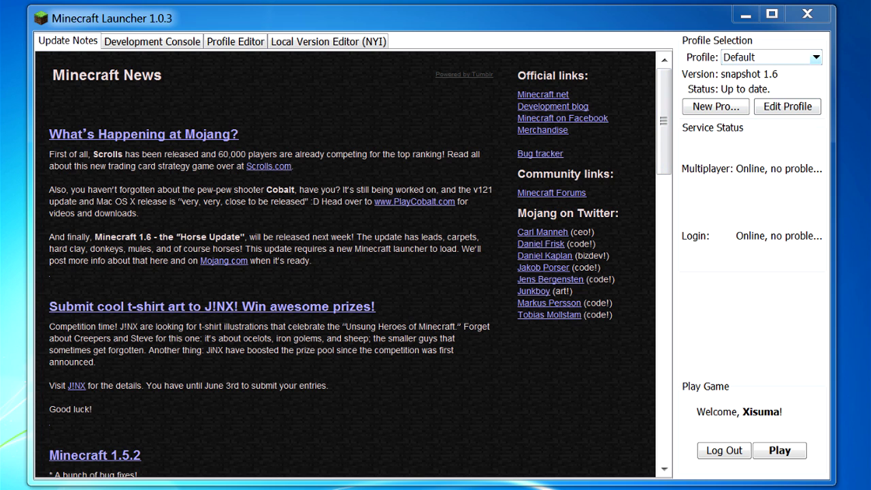
# - Look over the saved profiles and the launcher's update notes, development console and profile overview
pyautogui.click(815, 57)
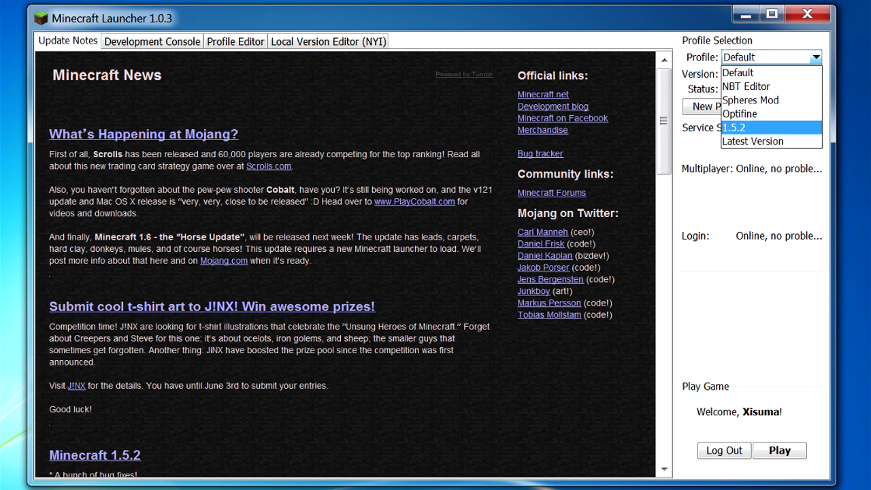
pyautogui.press('Escape')
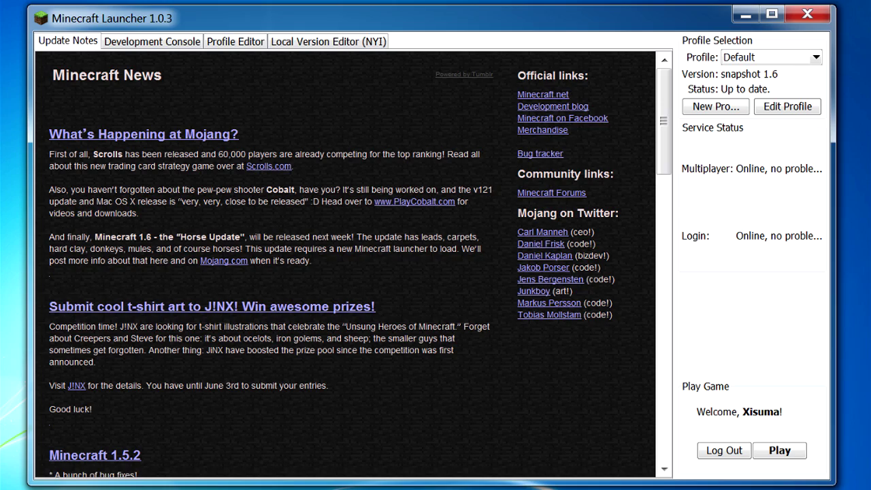
pyautogui.scroll(-15, 345, 264)
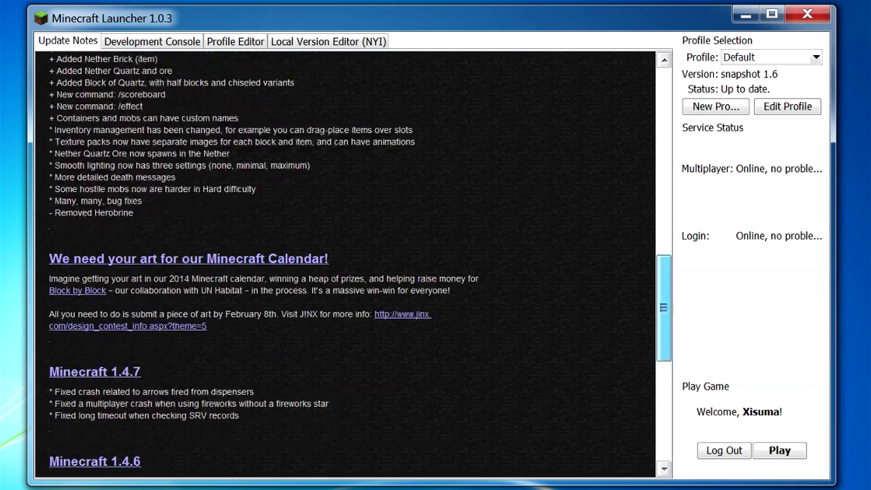
pyautogui.scroll(15, 345, 264)
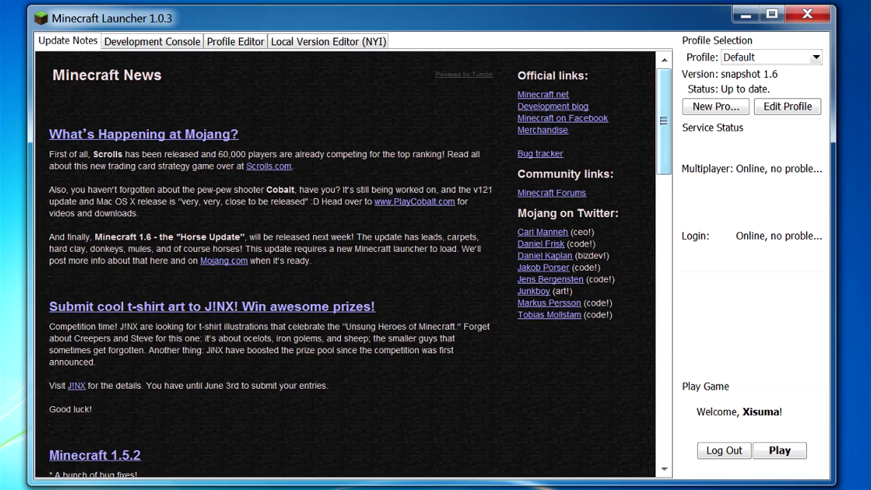
pyautogui.click(152, 42)
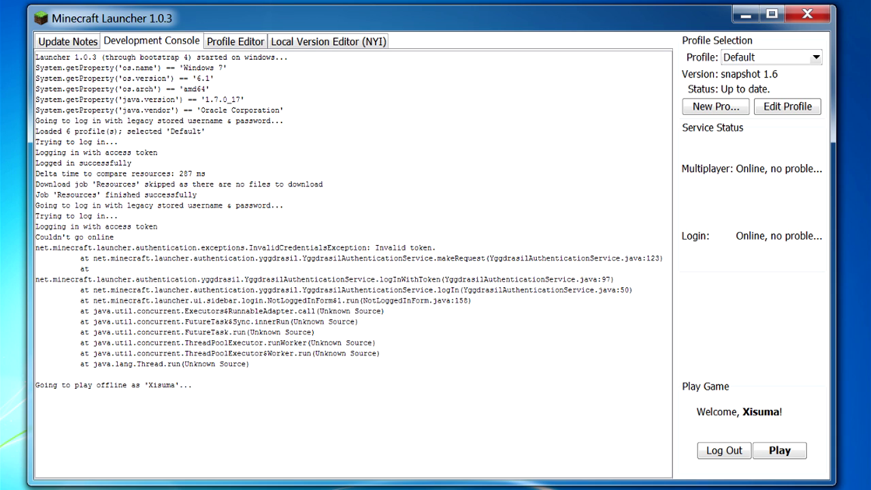
pyautogui.click(235, 41)
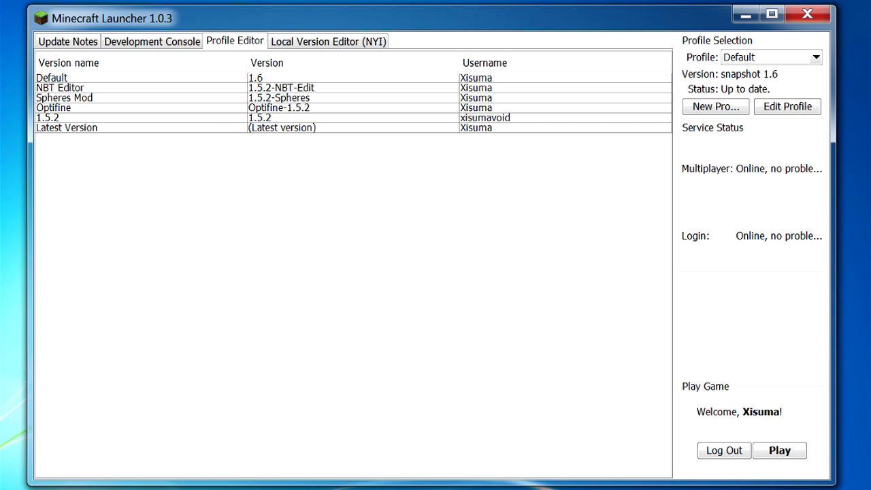
# - Examine the local version list, highlighting entries 13w16a, 1.5.1, 13w18a, 13w18b and 13w18c in turn
pyautogui.click(329, 41)
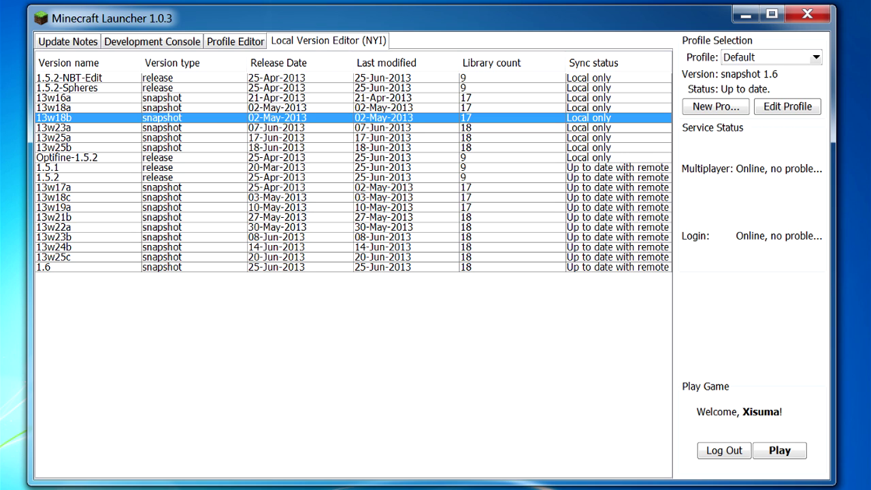
pyautogui.click(353, 98)
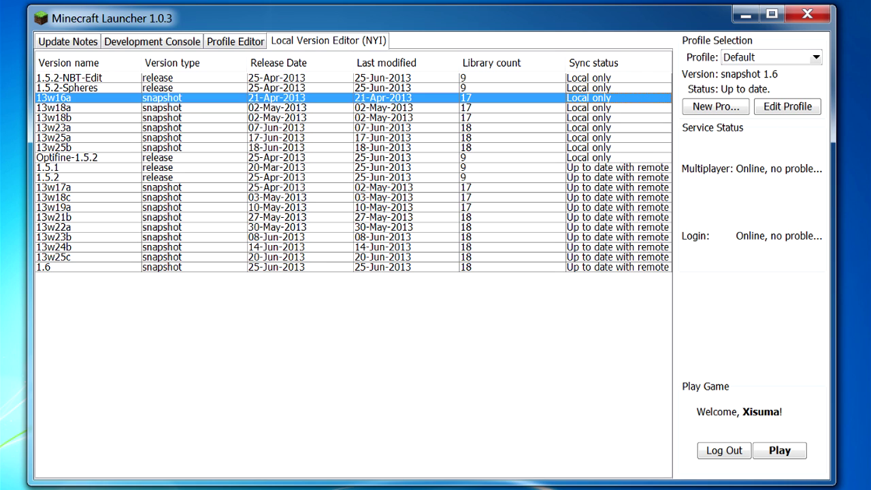
pyautogui.click(353, 168)
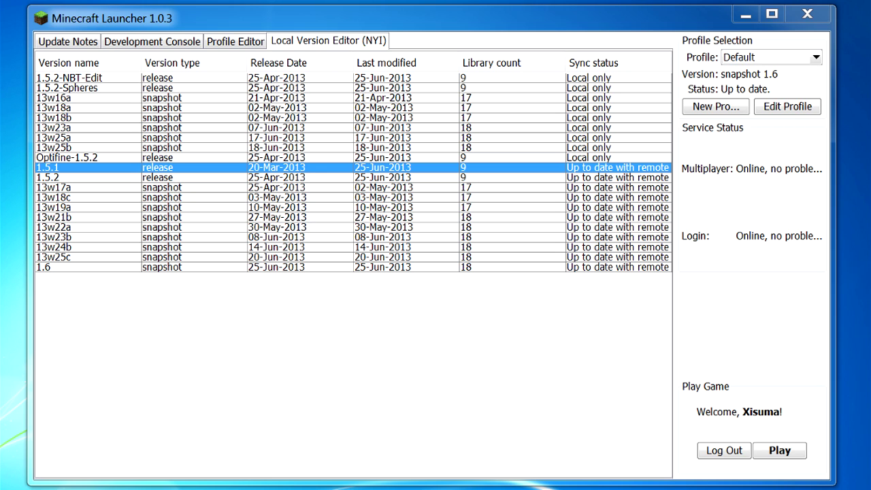
pyautogui.click(353, 107)
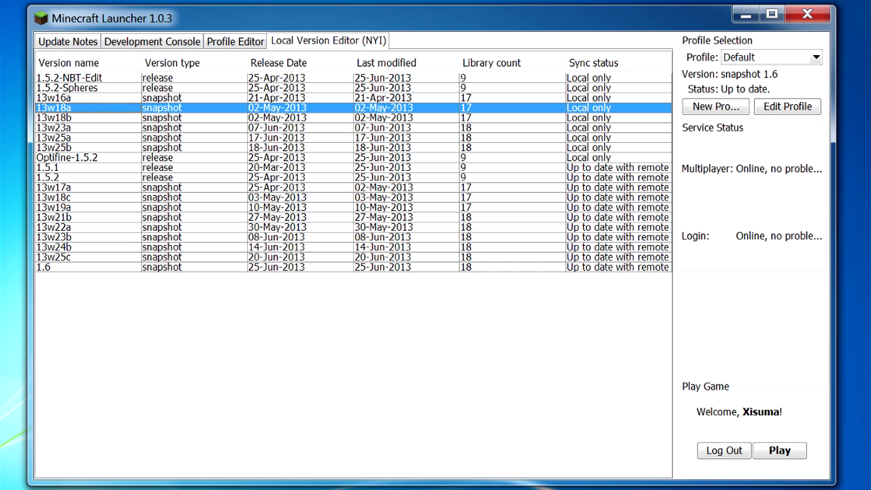
pyautogui.click(88, 118)
pyautogui.click(88, 108)
pyautogui.click(89, 118)
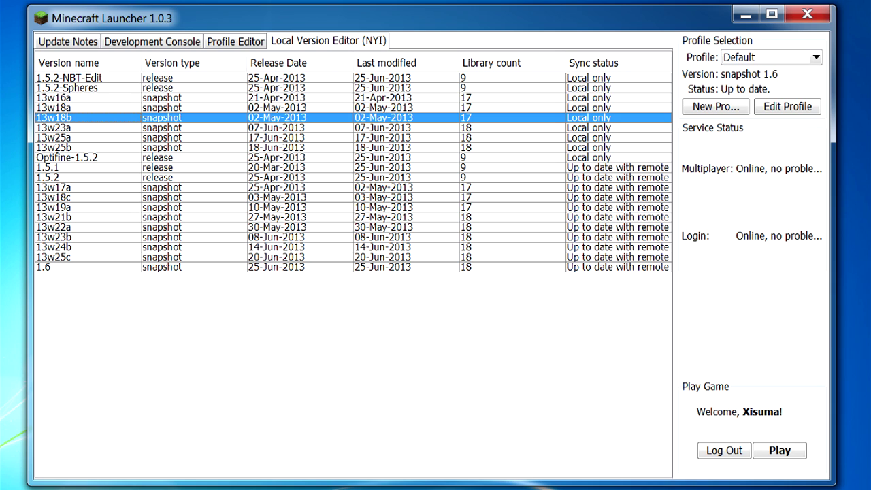
pyautogui.click(89, 198)
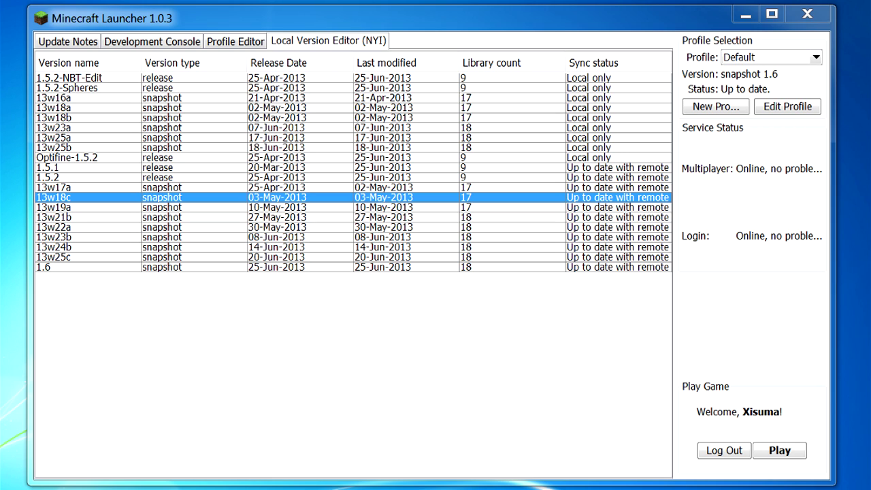
# - Review the profiles in the profile overview and check which actions are available for the Default profile
pyautogui.click(235, 40)
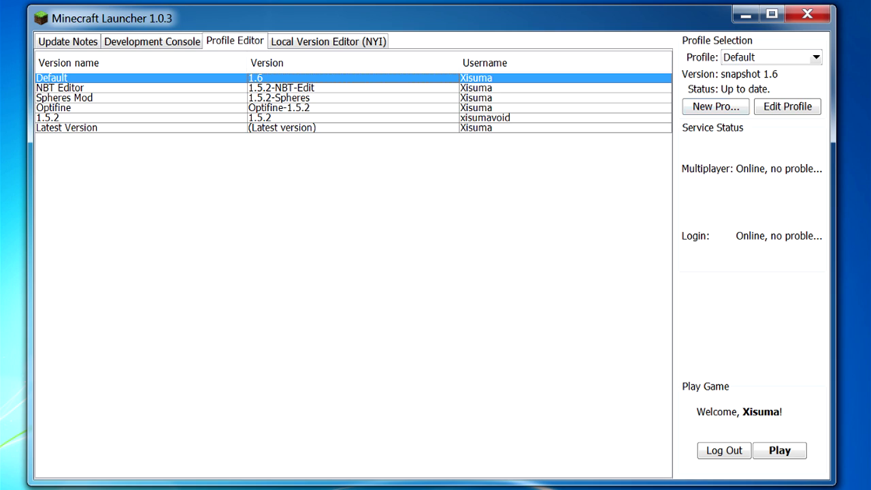
pyautogui.click(771, 57)
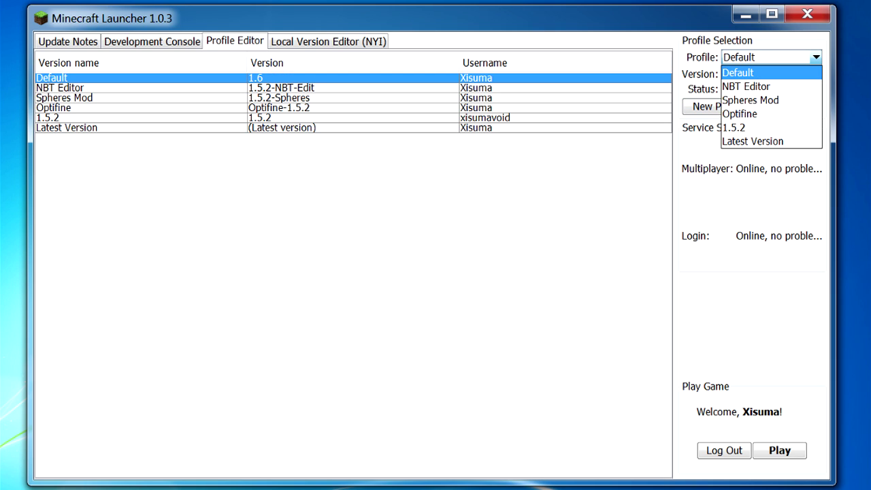
pyautogui.click(771, 72)
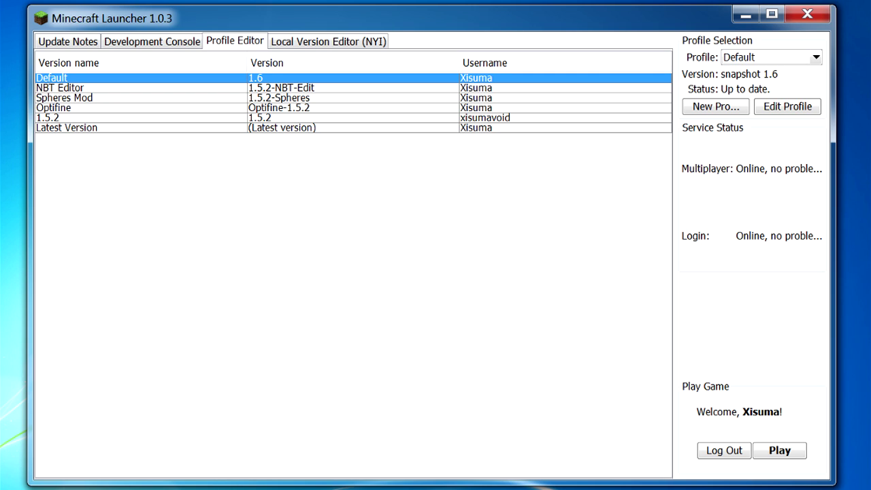
pyautogui.click(353, 117)
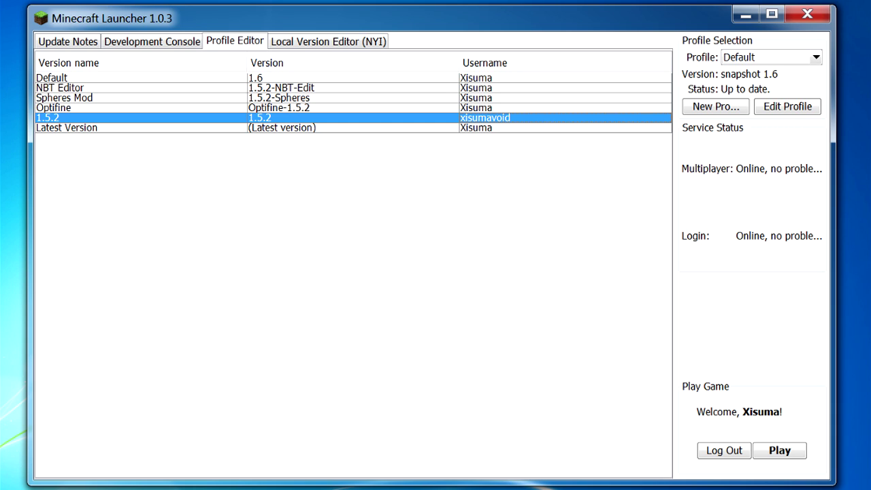
pyautogui.click(411, 78)
pyautogui.rightClick(411, 78)
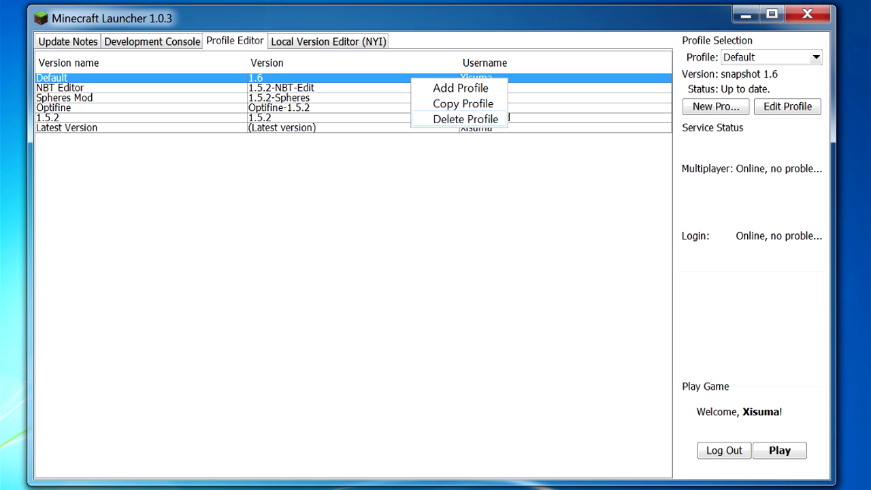
pyautogui.press('Escape')
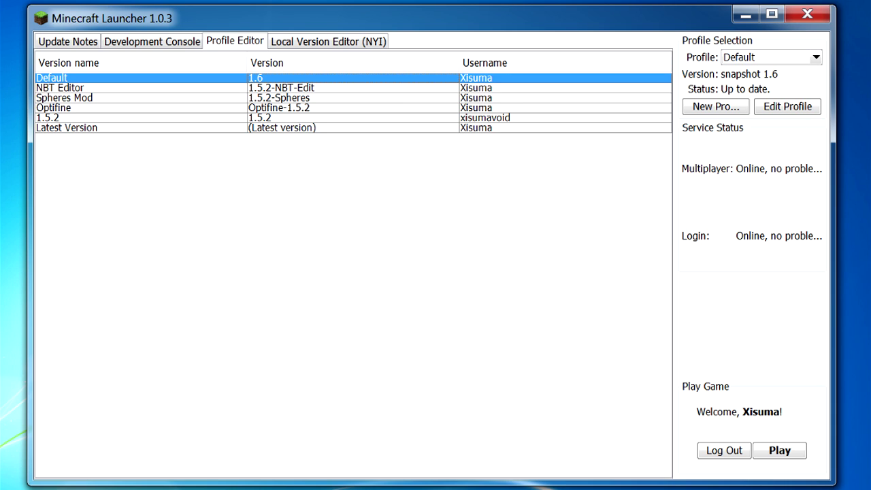
# - Go through the list of saved profiles and make 1.5.2 the active profile
pyautogui.click(772, 57)
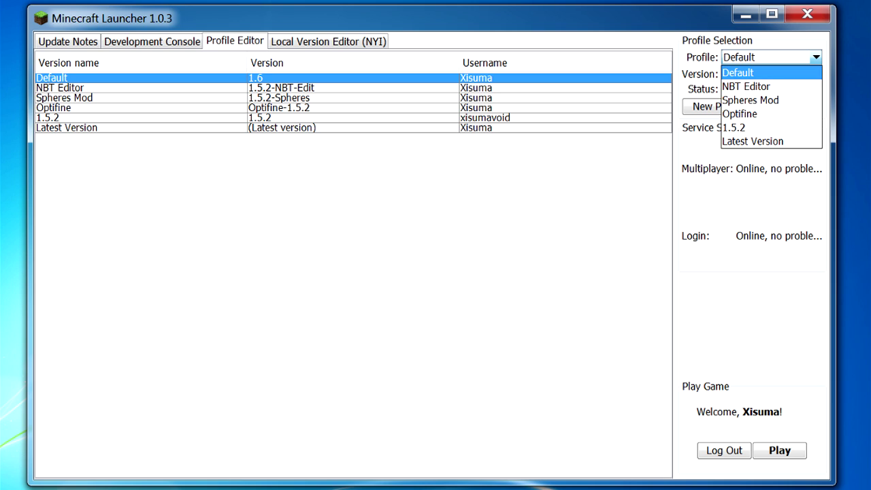
pyautogui.press('Up')
pyautogui.press('Up')
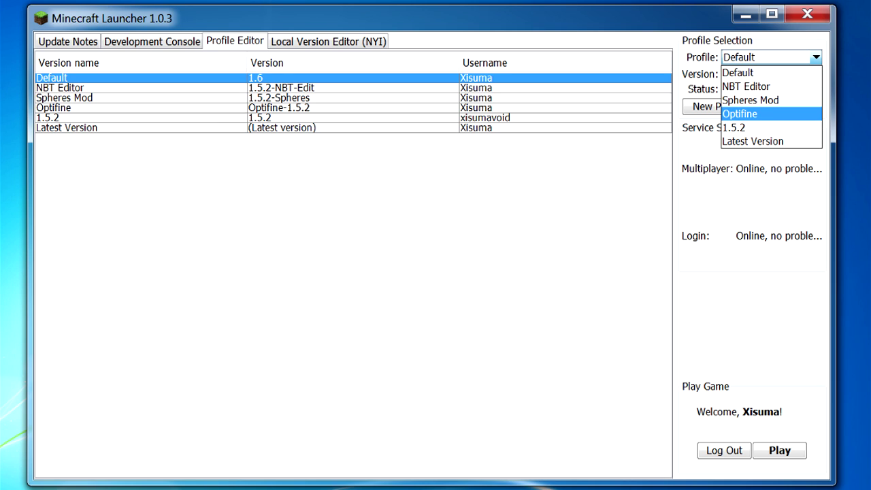
pyautogui.press('Up')
pyautogui.press('Up')
pyautogui.press('Up')
pyautogui.press('Down')
pyautogui.press('Down')
pyautogui.press('Down')
pyautogui.press('Down')
pyautogui.press('Down')
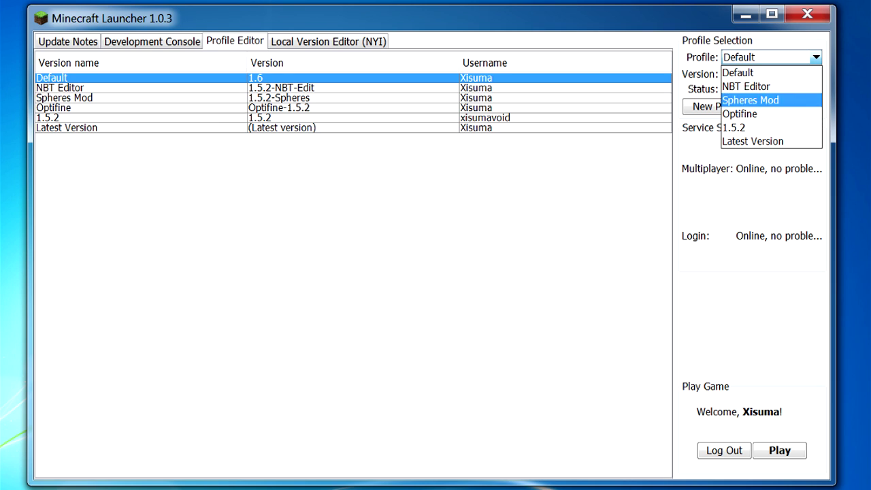
pyautogui.press('Up')
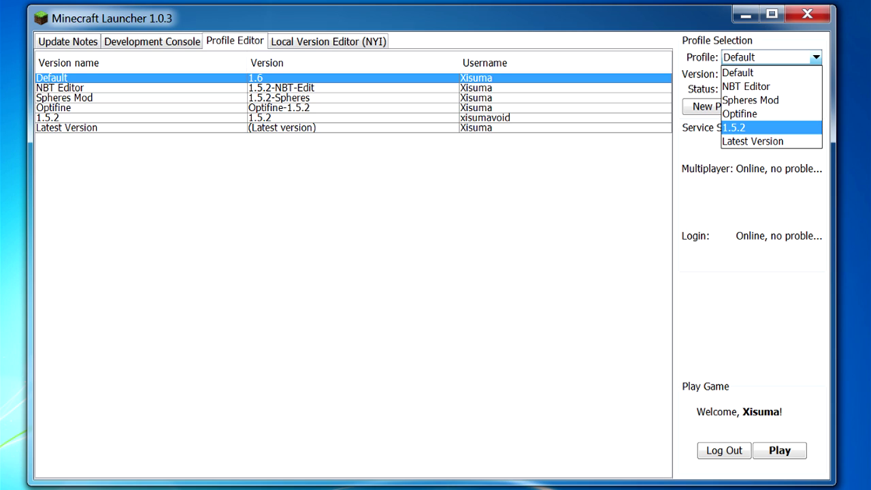
pyautogui.press('Up')
pyautogui.press('Up')
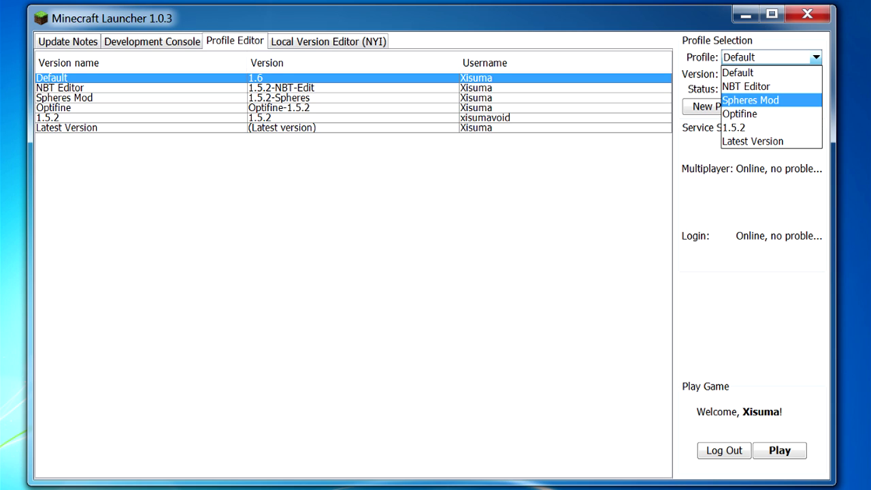
pyautogui.press('Up')
pyautogui.press('Down')
pyautogui.press('Down')
pyautogui.press('Down')
pyautogui.press('Up')
pyautogui.press('Up')
pyautogui.press('Up')
pyautogui.press('Up')
pyautogui.press('Down')
pyautogui.press('Down')
pyautogui.press('Down')
pyautogui.press('Down')
pyautogui.press('Down')
pyautogui.press('Up')
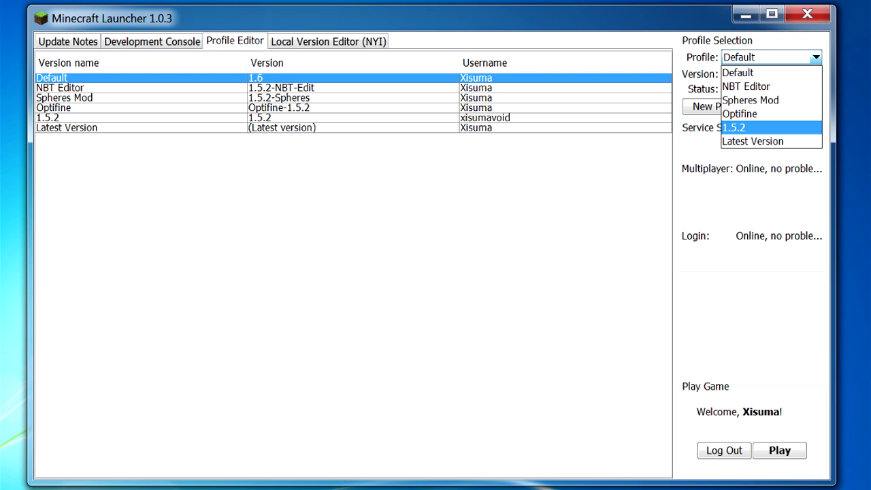
pyautogui.press('Return')
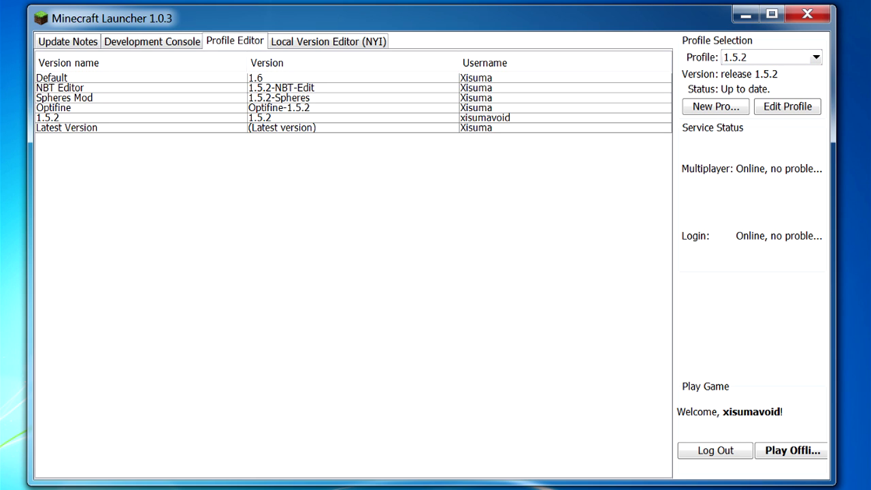
# - Open the active 1.5.2 profile for editing and examine its game directory path
pyautogui.click(787, 106)
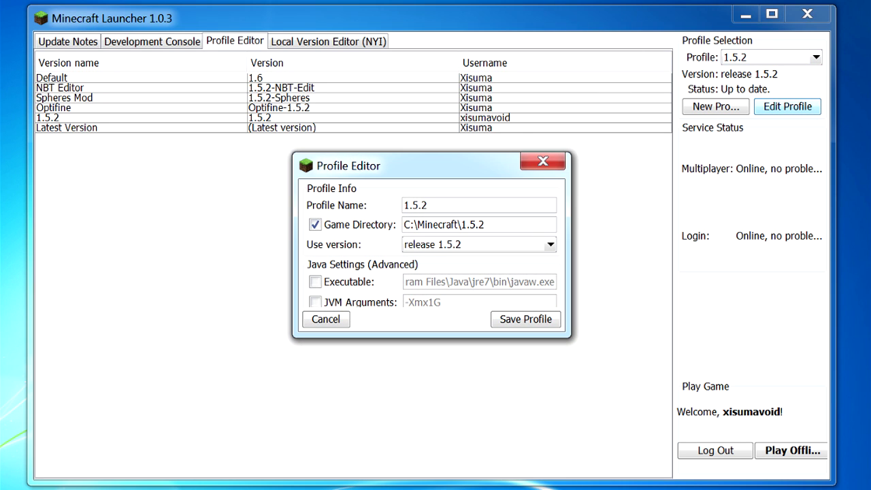
pyautogui.moveTo(447, 165); pyautogui.dragTo(433, 133)
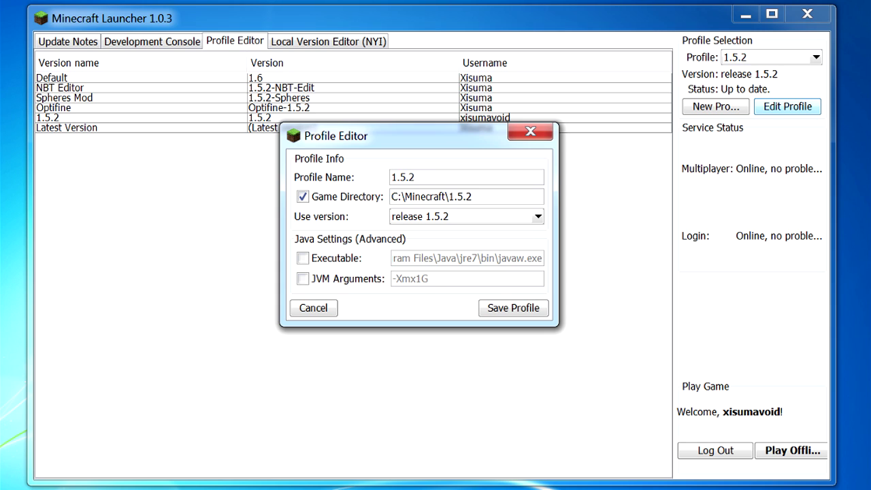
pyautogui.moveTo(474, 196); pyautogui.dragTo(391, 197)
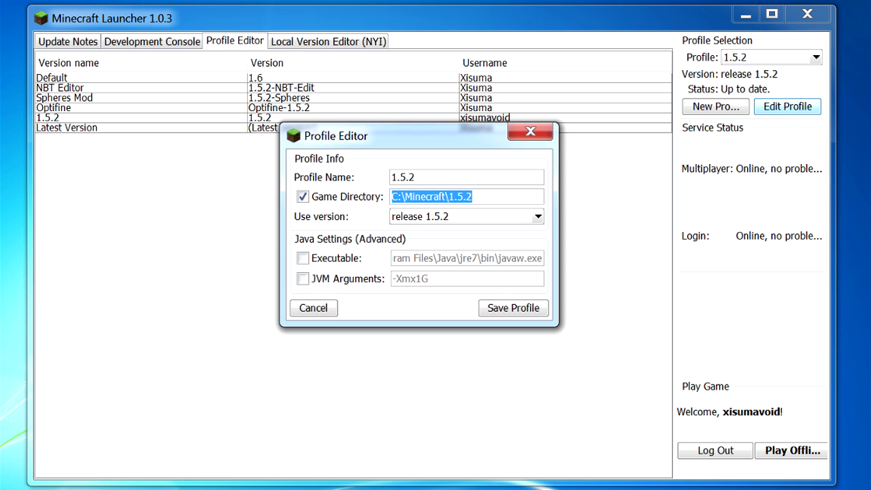
pyautogui.click(473, 197)
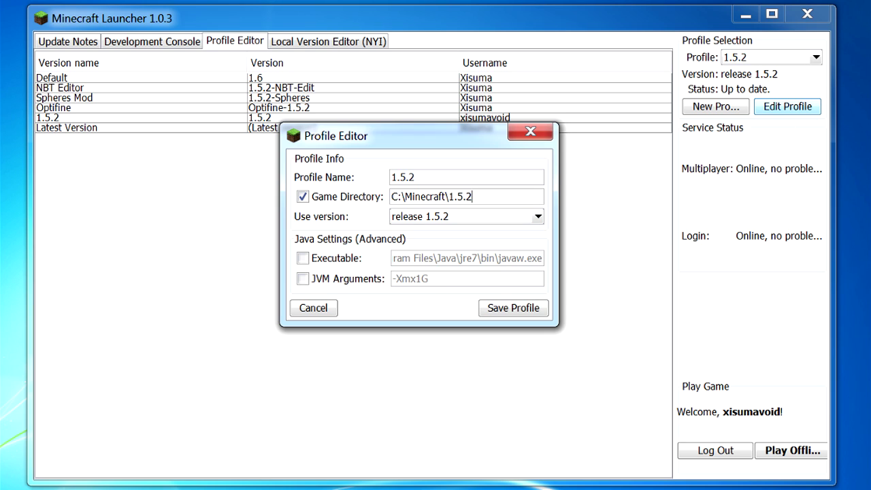
pyautogui.hotkey('shift', 'Home')
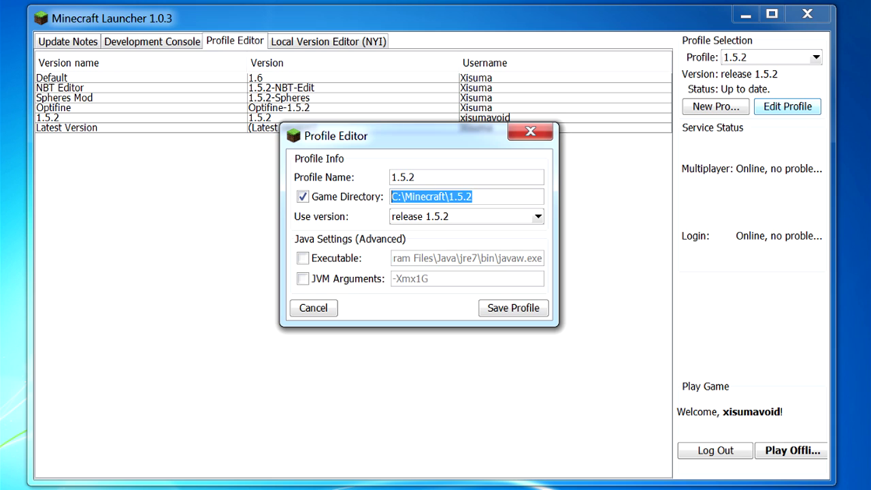
pyautogui.click(473, 197)
# - Look through the game versions the 1.5.2 profile could use, leaving release 1.5.2 chosen
pyautogui.click(538, 216)
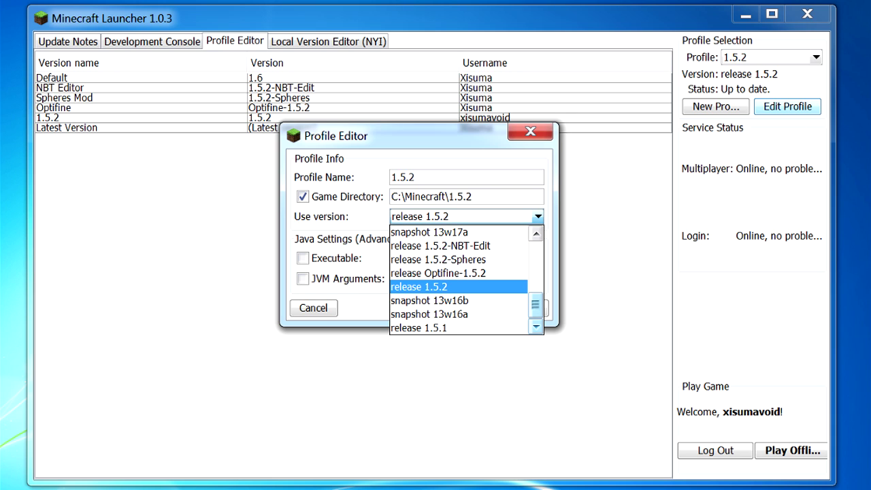
pyautogui.scroll(5, 467, 281)
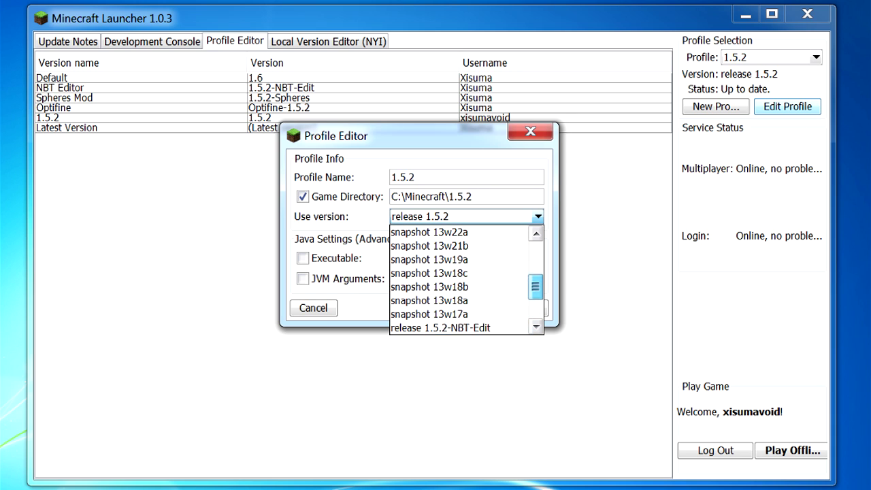
pyautogui.scroll(-5, 467, 281)
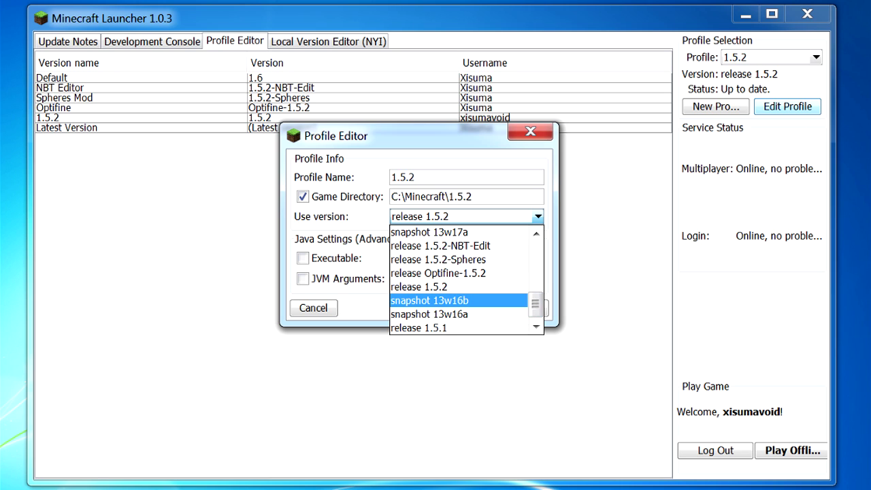
pyautogui.moveTo(535, 304); pyautogui.dragTo(536, 253)
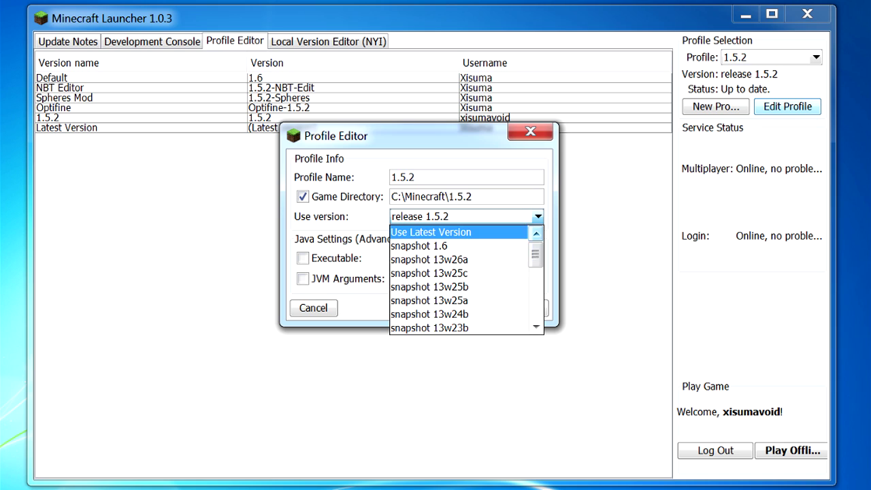
pyautogui.click(467, 217)
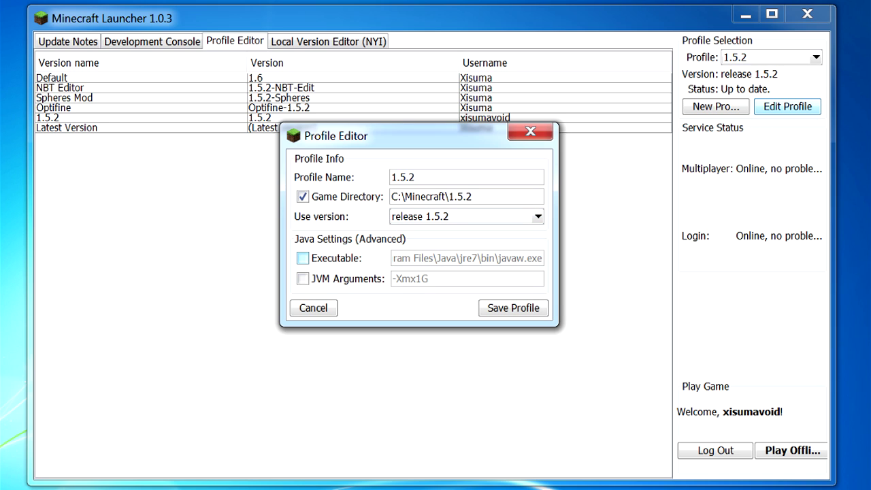
# - Enable the 1.5.2 profile's custom Java executable, examine its full path, and turn the option off again
pyautogui.click(302, 258)
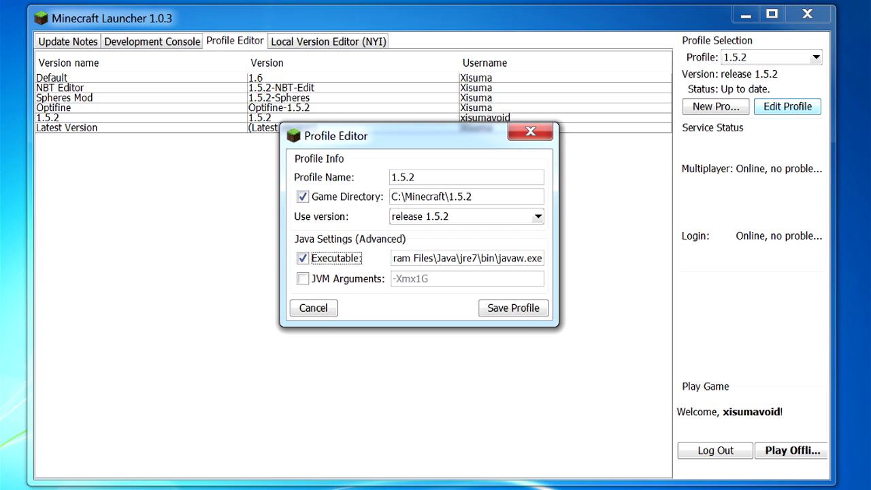
pyautogui.moveTo(446, 258); pyautogui.dragTo(392, 258)
pyautogui.click(447, 258)
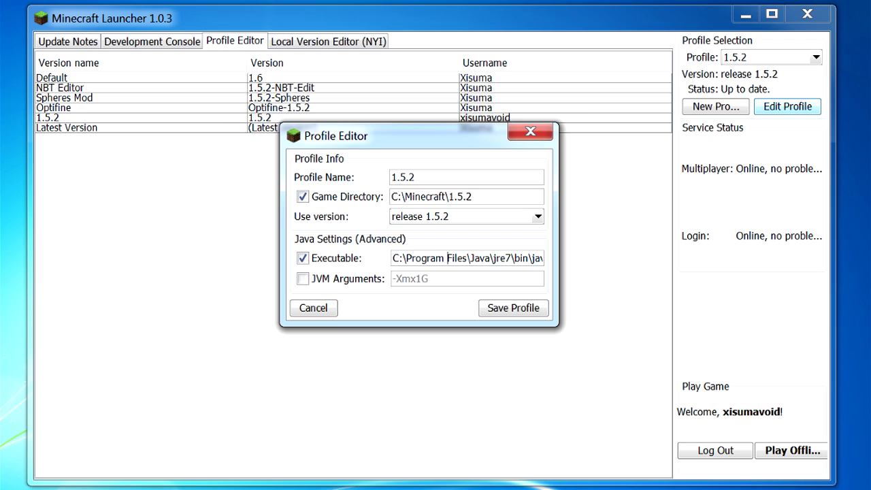
pyautogui.moveTo(459, 258); pyautogui.dragTo(543, 257)
pyautogui.click(506, 258)
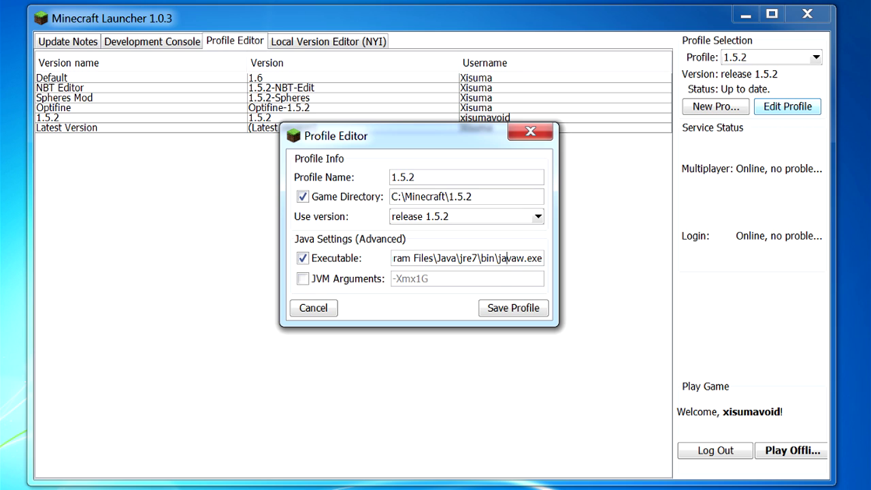
pyautogui.moveTo(467, 258); pyautogui.dragTo(477, 258)
pyautogui.click(501, 258)
pyautogui.moveTo(413, 258); pyautogui.dragTo(544, 258)
pyautogui.click(496, 258)
pyautogui.click(303, 258)
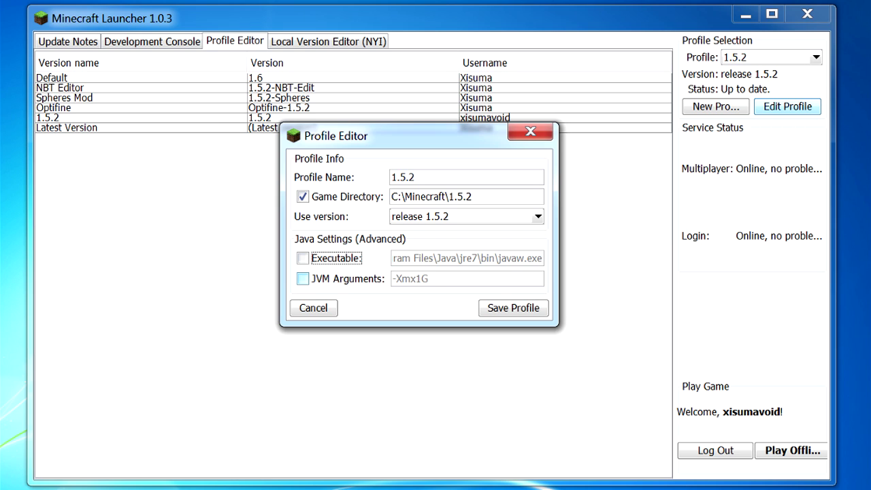
# - Enable the 1.5.2 profile's JVM arguments and examine the memory amount at the end of the argument
pyautogui.click(302, 279)
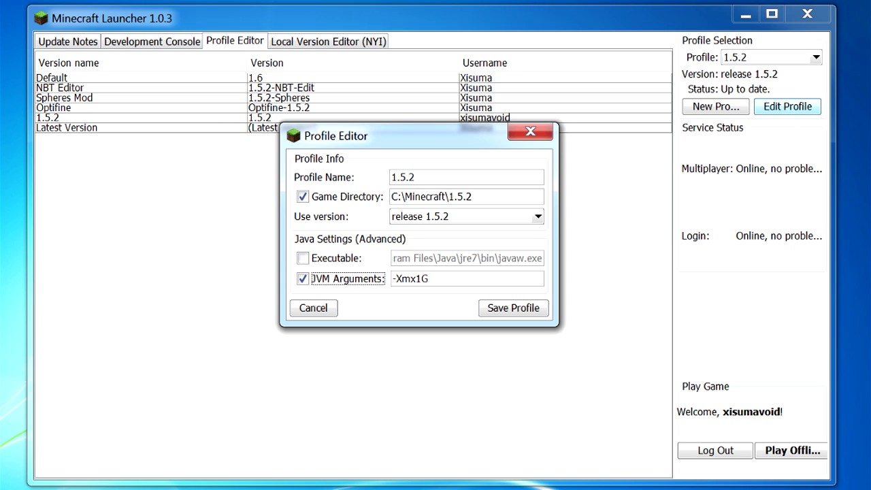
pyautogui.press('Tab')
pyautogui.press('End')
pyautogui.hotkey('shift', 'Left')
pyautogui.hotkey('shift', 'Left')
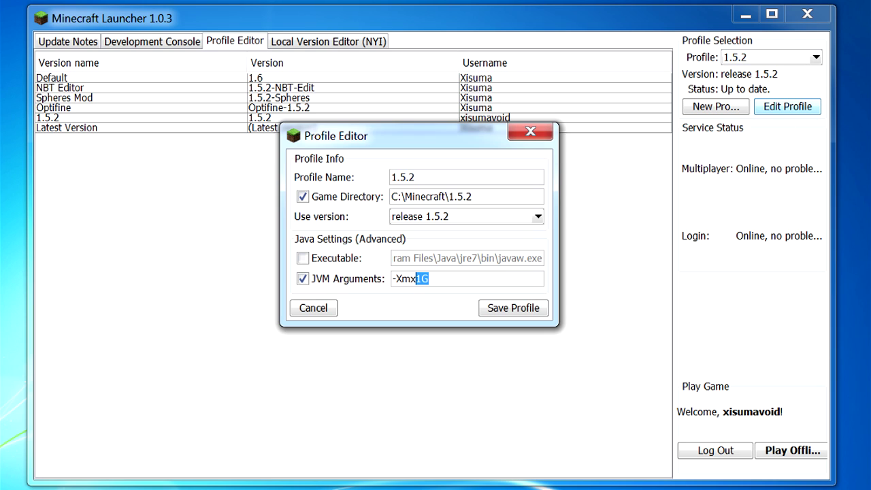
pyautogui.press('Right')
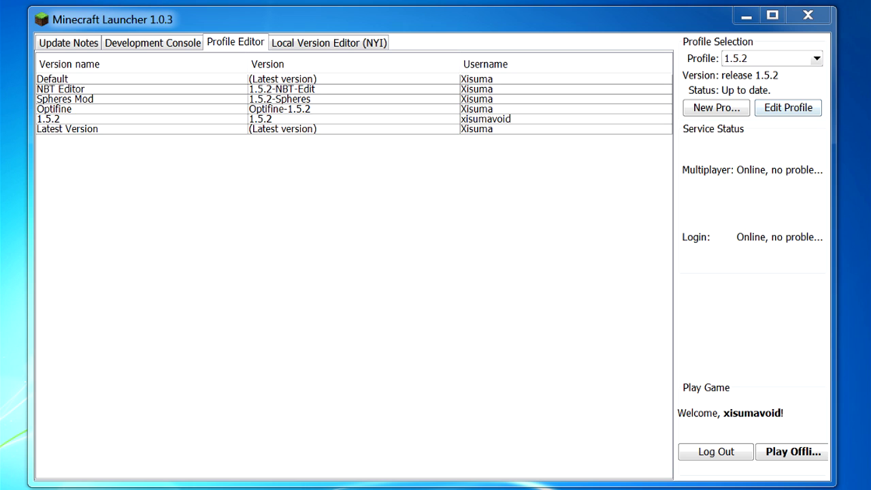
# - Create a profile named New Profile that uses the latest version, and make it the active profile
pyautogui.click(716, 107)
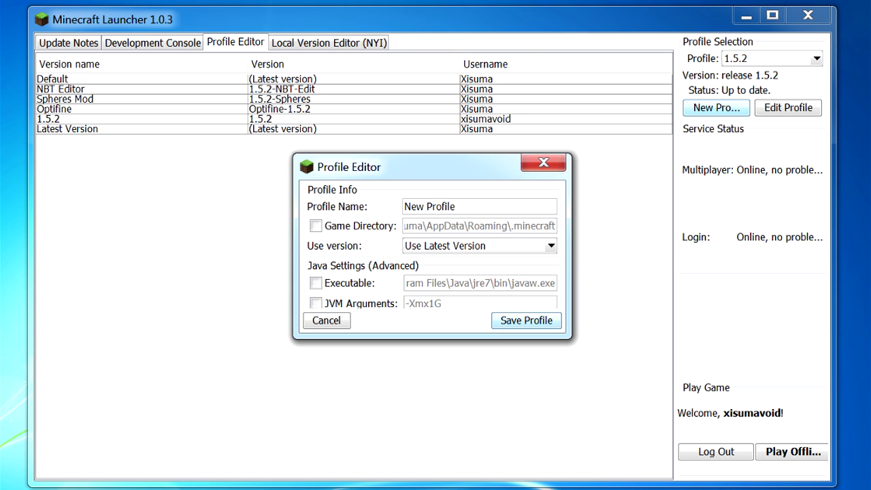
pyautogui.click(526, 320)
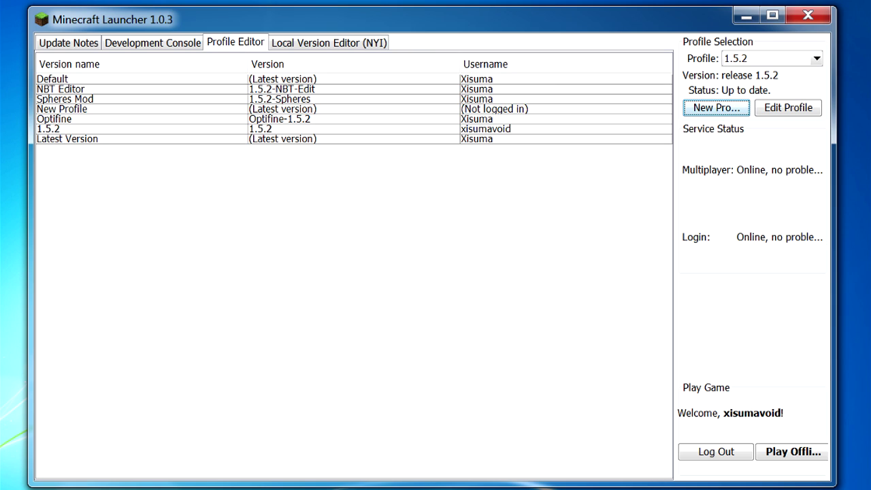
pyautogui.click(494, 109)
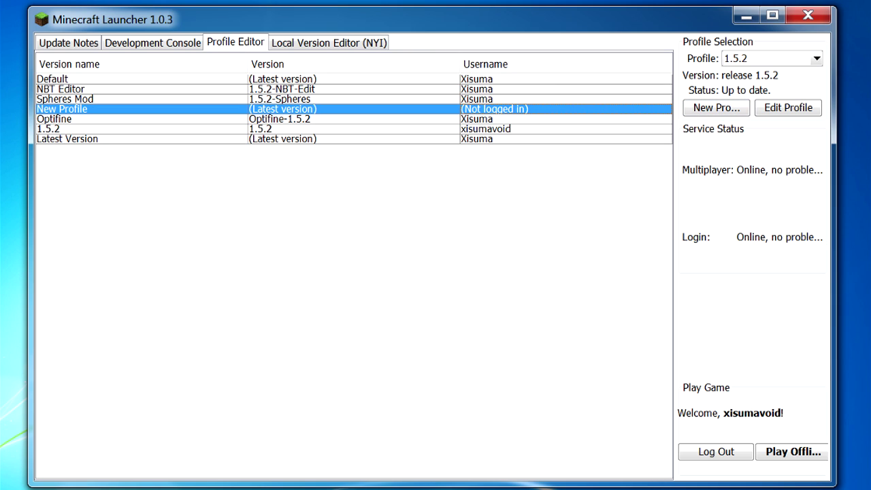
pyautogui.click(816, 58)
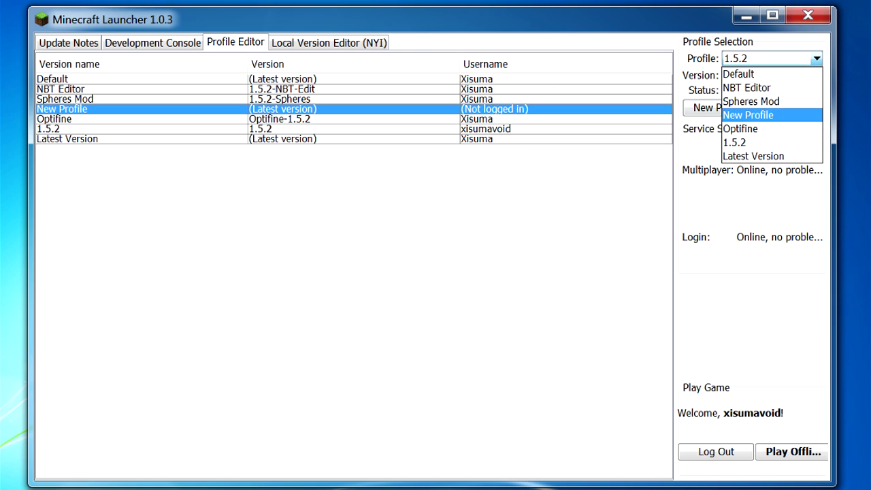
pyautogui.click(748, 116)
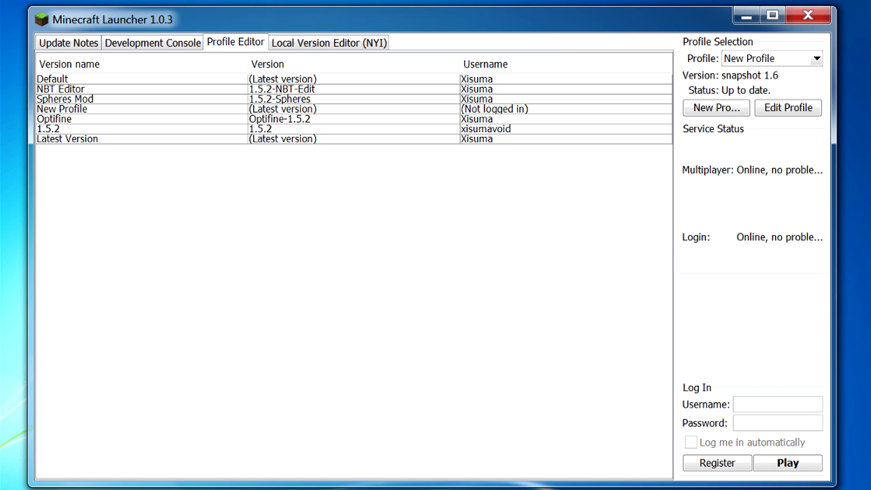
pyautogui.click(495, 108)
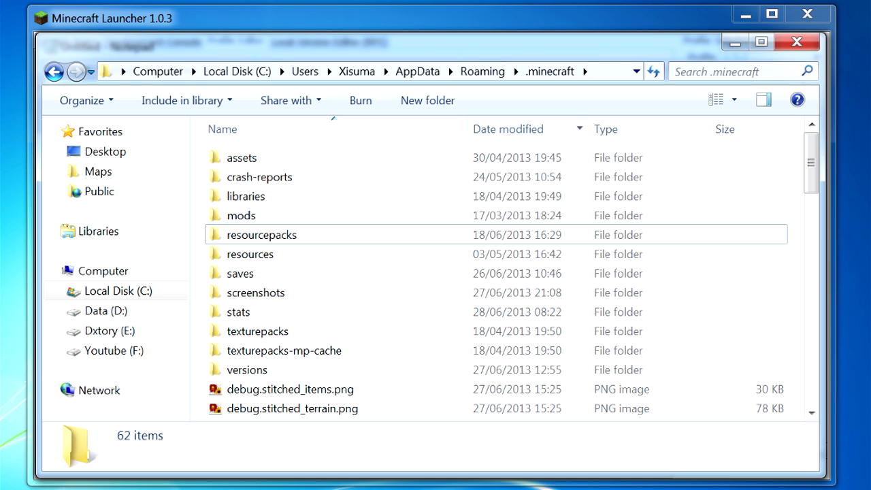
# - In Windows Explorer, go to %appdata% and open the versions folder inside .minecraft
pyautogui.click(611, 72)
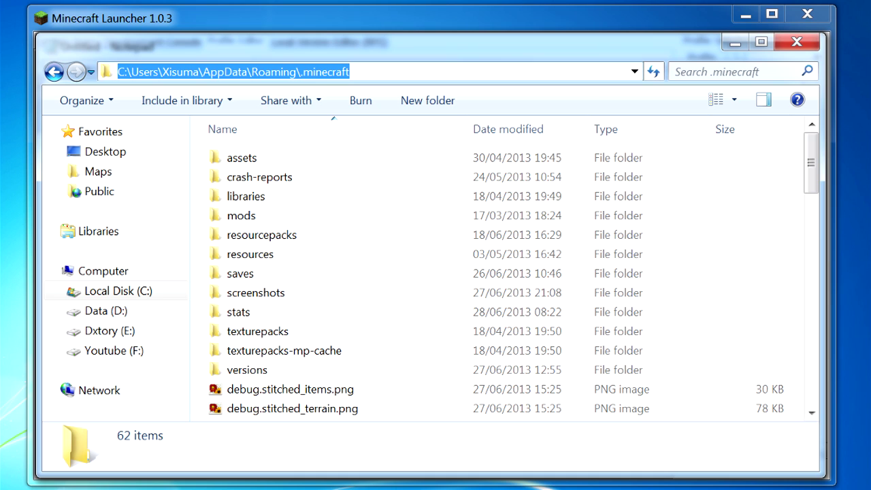
pyautogui.write('%')
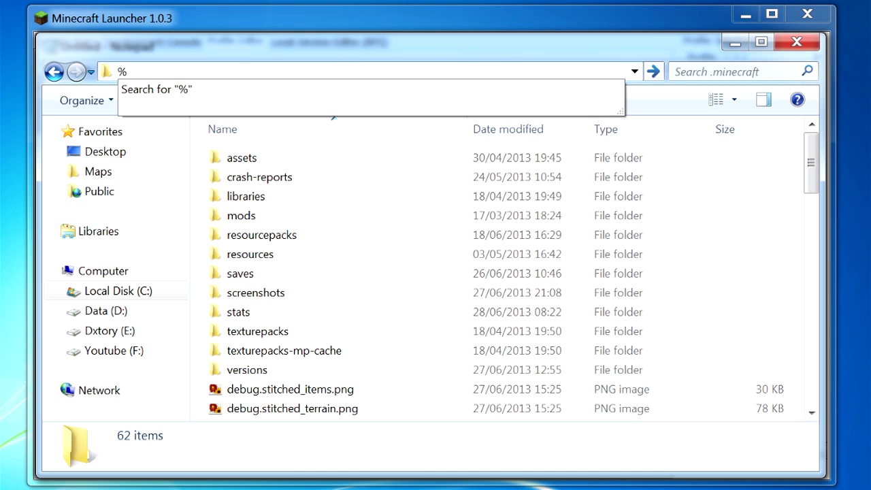
pyautogui.write('appdata%')
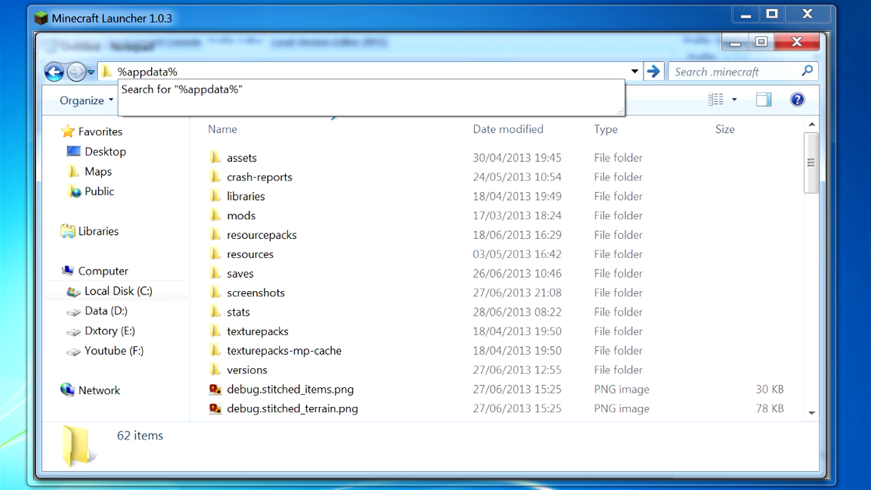
pyautogui.press('Return')
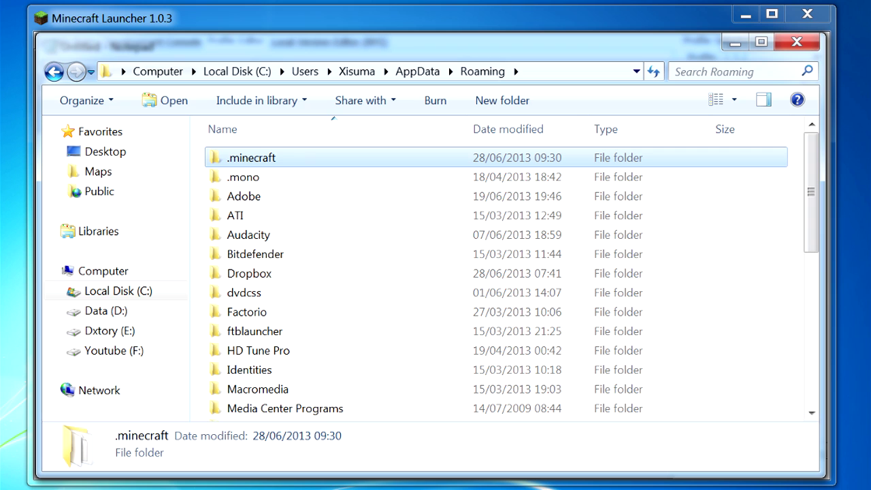
pyautogui.press('Return')
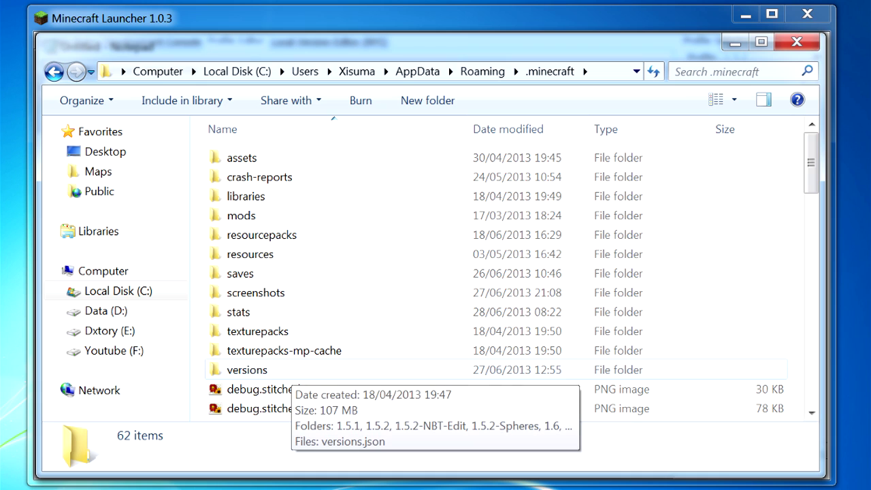
pyautogui.doubleClick(247, 370)
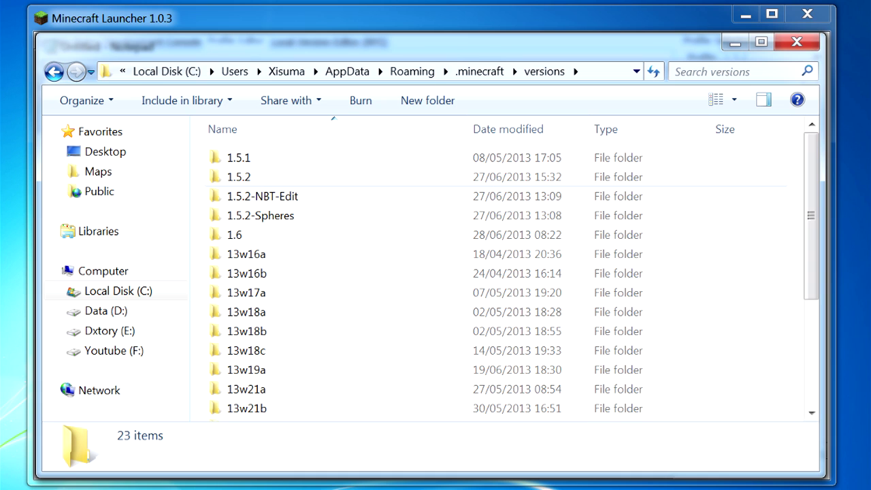
# - Look through the installed version folders and check which files 1.5.2-Spheres and 1.5.2-NBT-Edit contain
pyautogui.scroll(-3, 497, 282)
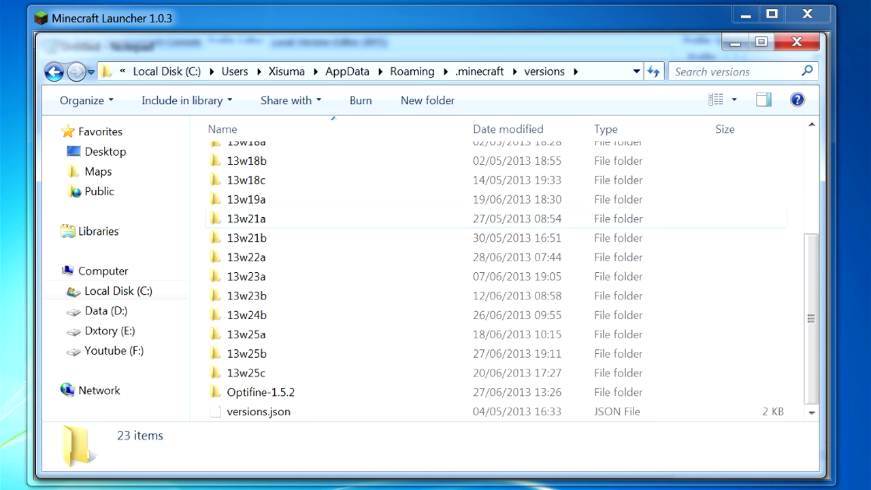
pyautogui.scroll(3, 497, 283)
pyautogui.doubleClick(273, 215)
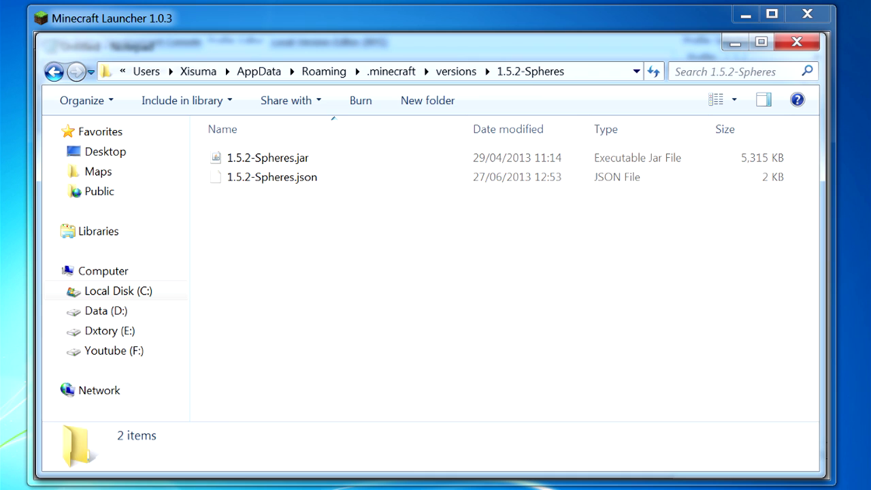
pyautogui.click(456, 71)
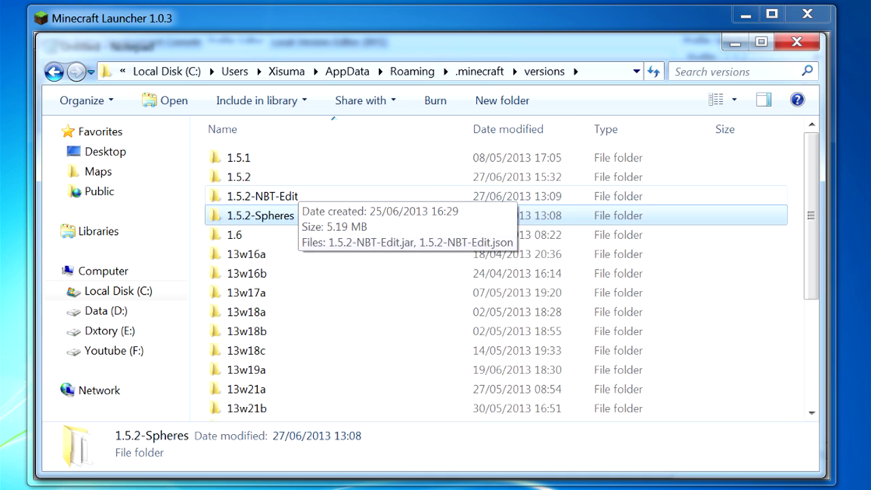
pyautogui.doubleClick(286, 196)
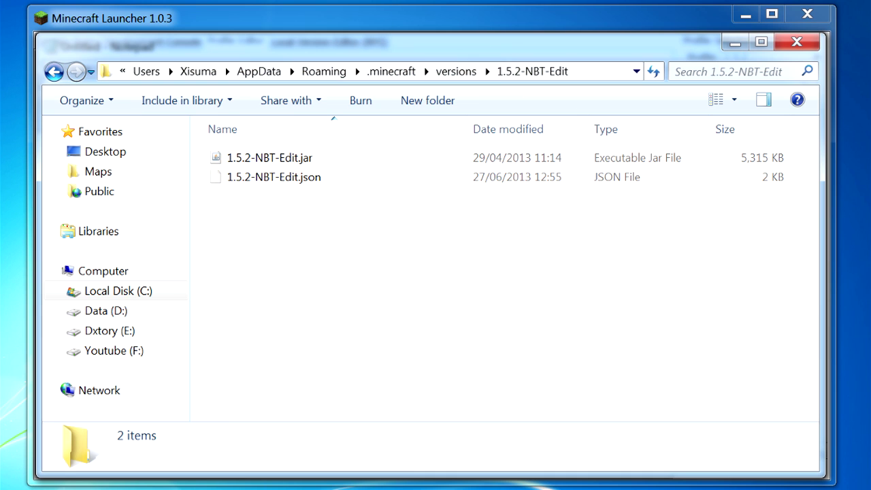
pyautogui.click(456, 71)
# - Create a folder named Custom-Mod in the versions folder
pyautogui.scroll(-3, 326, 313)
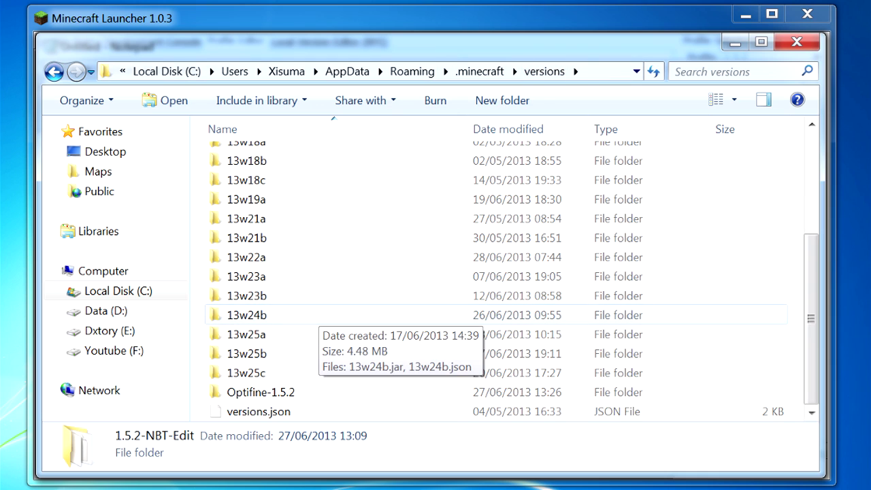
pyautogui.click(503, 100)
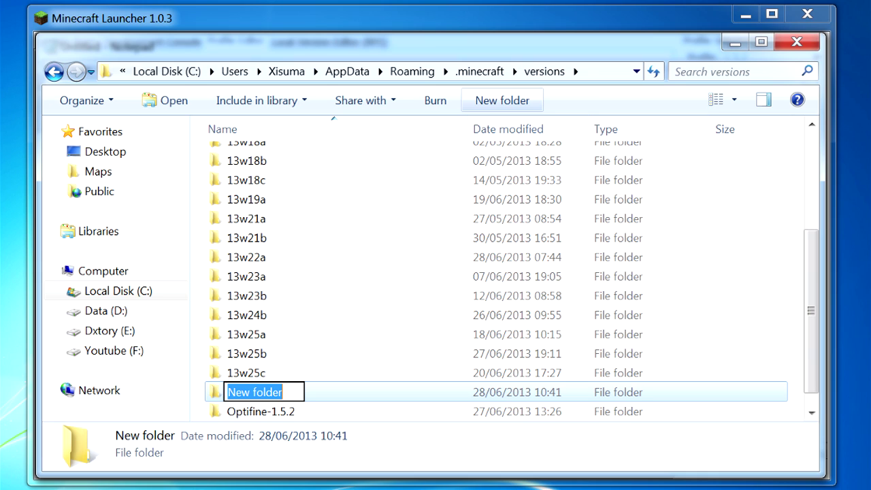
pyautogui.write('Custom')
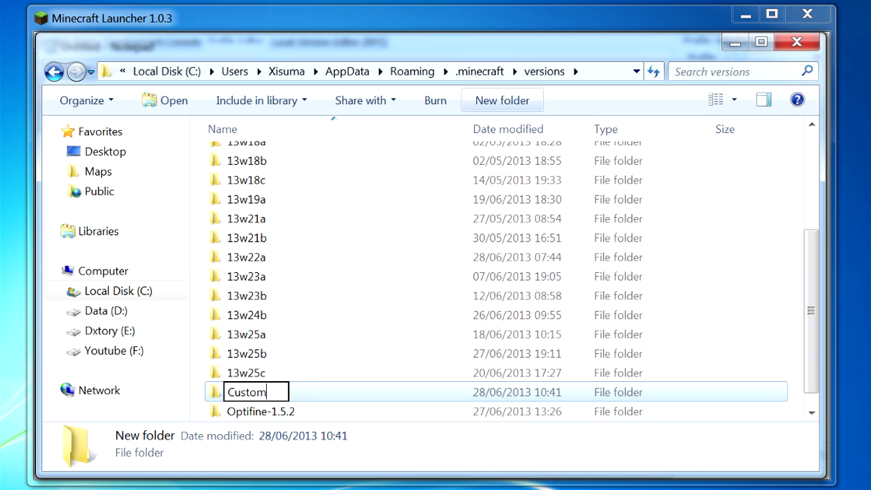
pyautogui.write('-Mod')
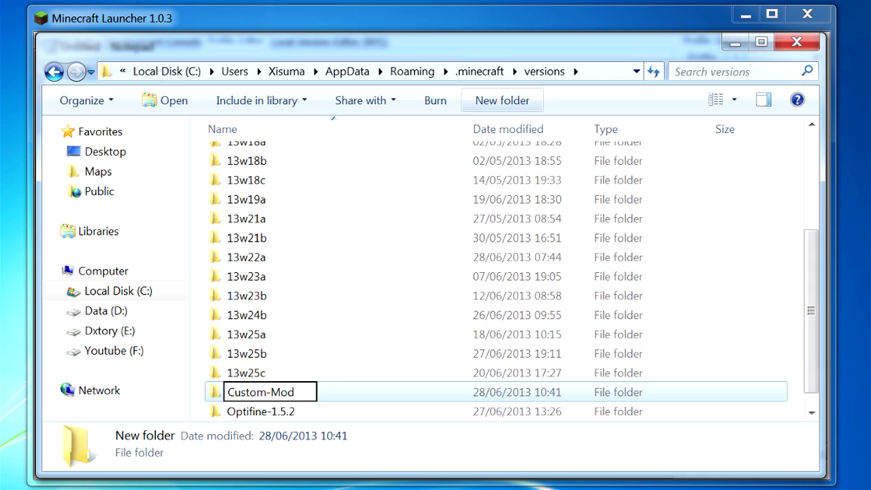
pyautogui.press('Return')
# - Check which files the Optifine-1.5.2 version folder contains, and return to the versions folder
pyautogui.scroll(-1, 320, 313)
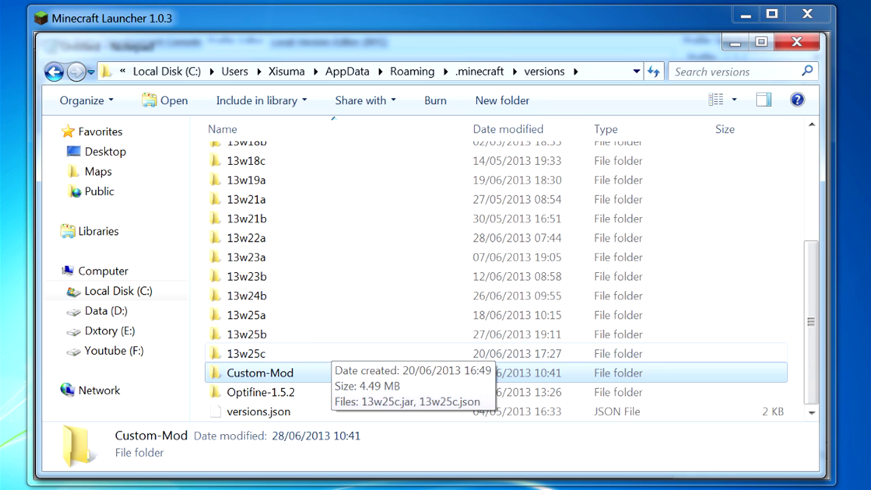
pyautogui.click(320, 393)
pyautogui.doubleClick(320, 392)
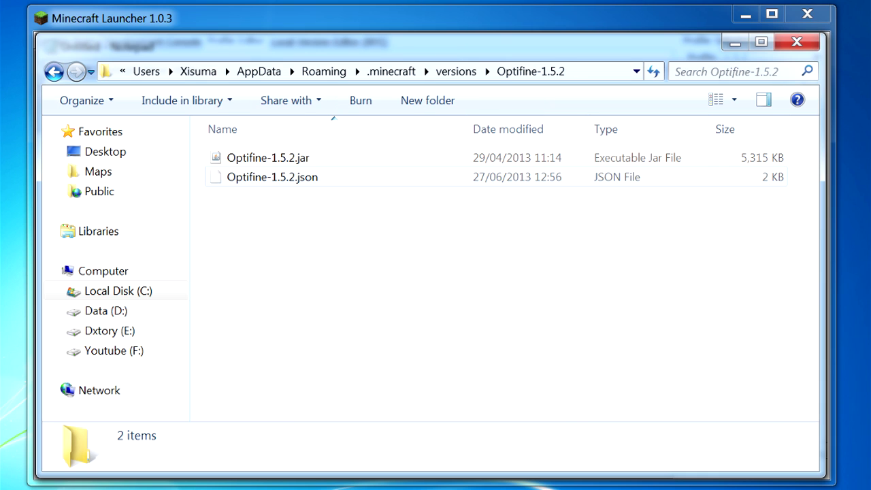
pyautogui.click(320, 177)
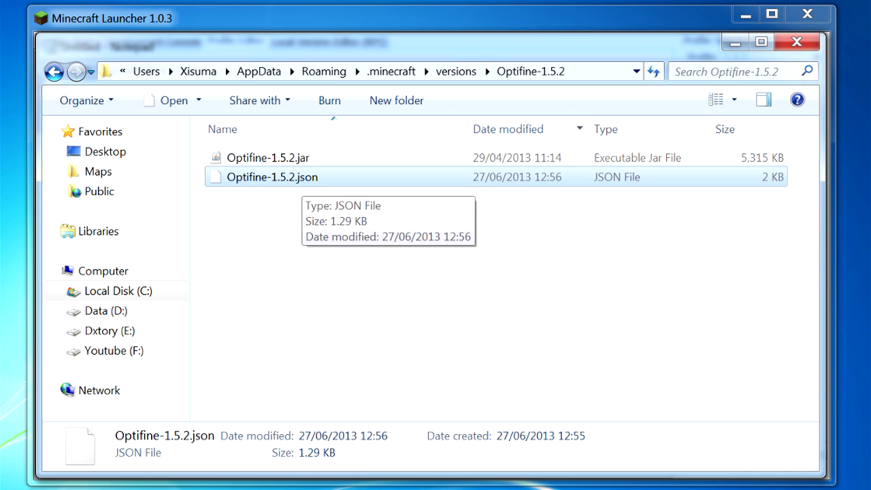
pyautogui.click(456, 71)
# - Copy 13w23b.jar and 13w23b.json from the 13w23b version folder, and return to the versions folder
pyautogui.scroll(3, 277, 286)
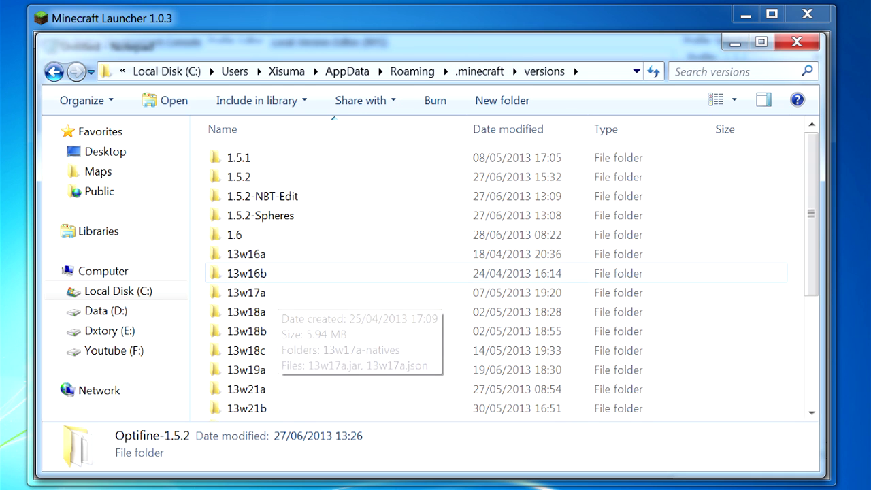
pyautogui.scroll(-4, 277, 280)
pyautogui.click(276, 276)
pyautogui.doubleClick(276, 276)
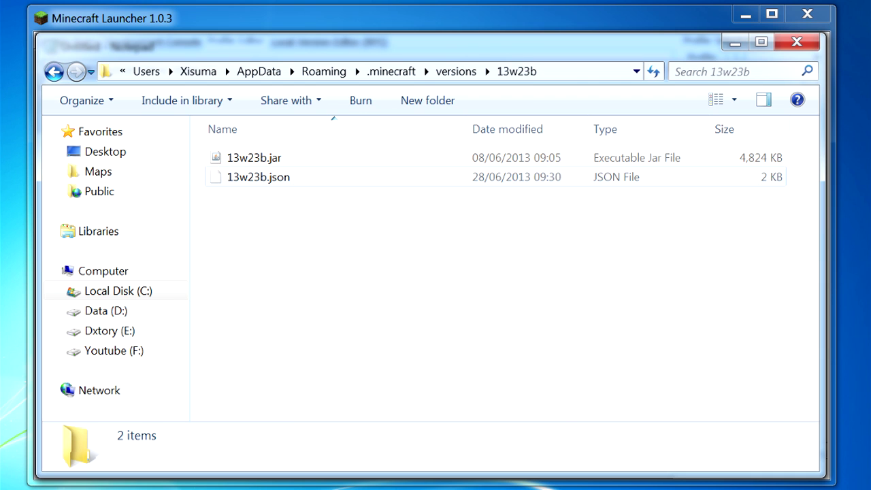
pyautogui.click(276, 177)
pyautogui.hotkey('shift', 'Up')
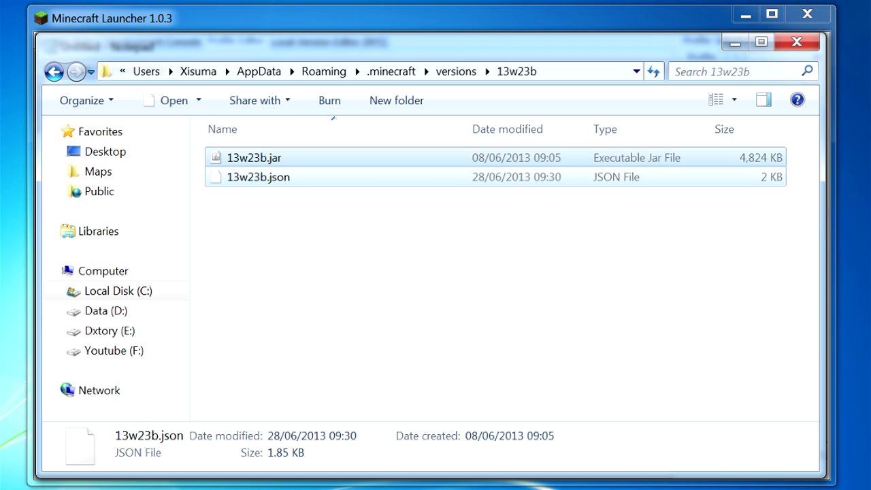
pyautogui.rightClick(265, 158)
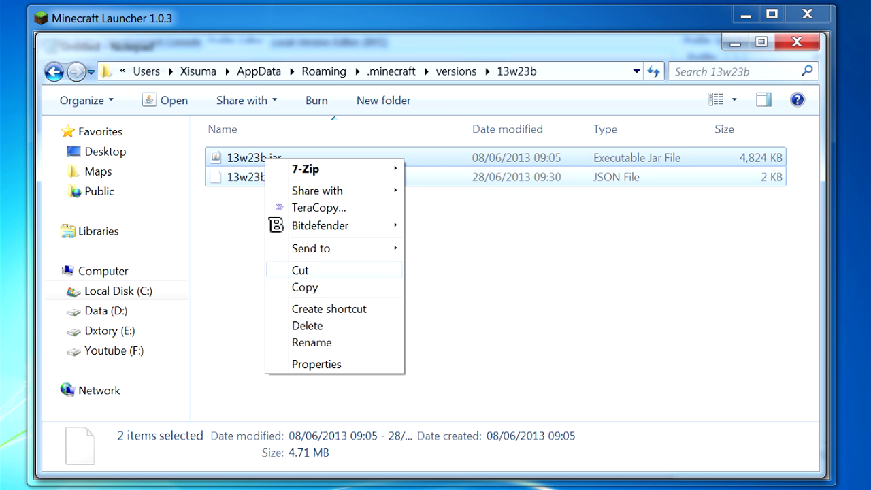
pyautogui.click(305, 286)
pyautogui.click(456, 71)
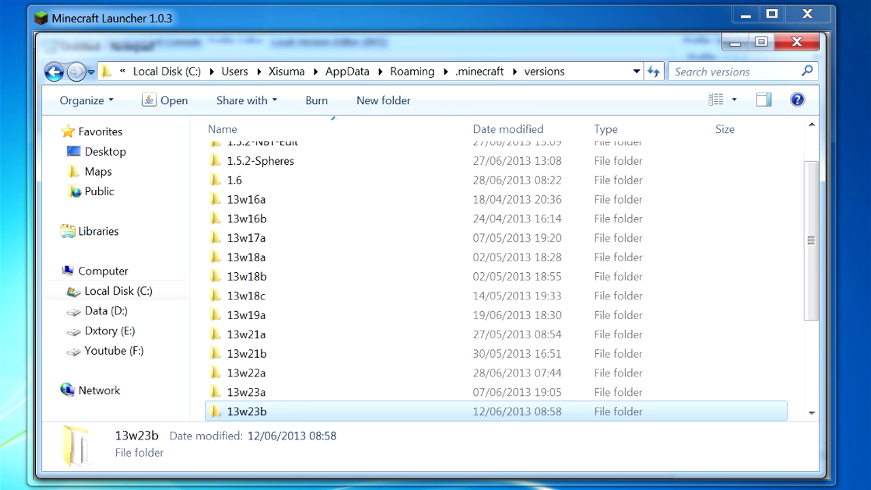
# - Paste the copied 13w23b.jar and 13w23b.json into the Custom-Mod version folder
pyautogui.scroll(-3, 293, 361)
pyautogui.doubleClick(258, 373)
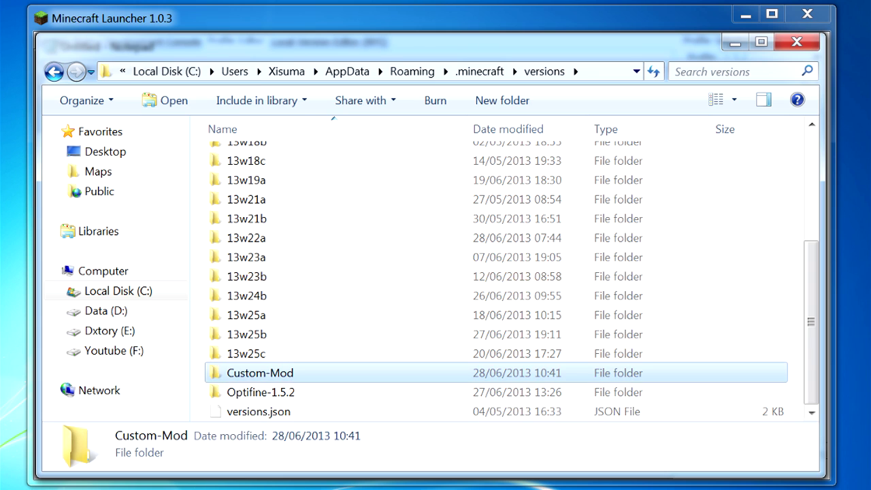
pyautogui.rightClick(368, 198)
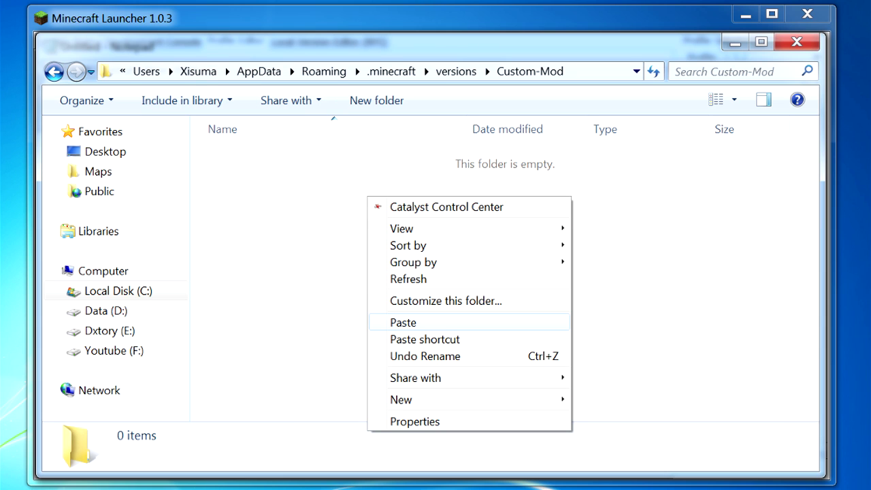
pyautogui.click(403, 322)
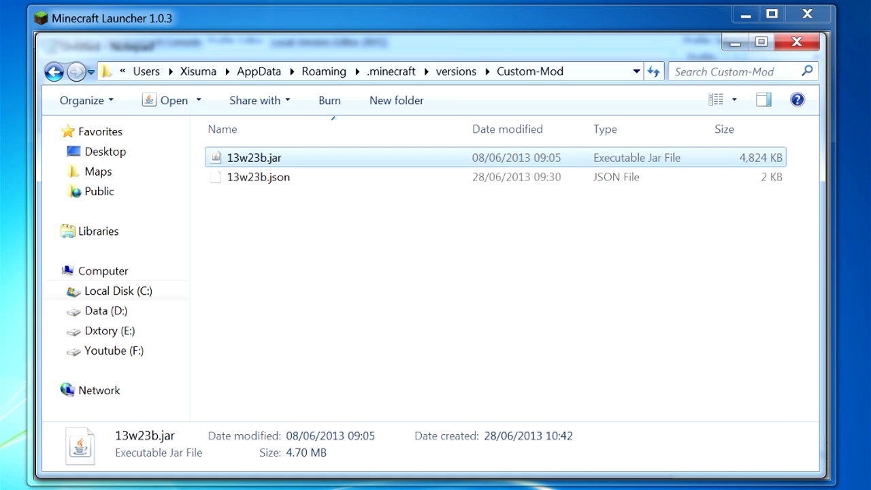
# - Rename 13w23b.jar in the Custom-Mod folder as Custom-Mod.jar
pyautogui.press('F2')
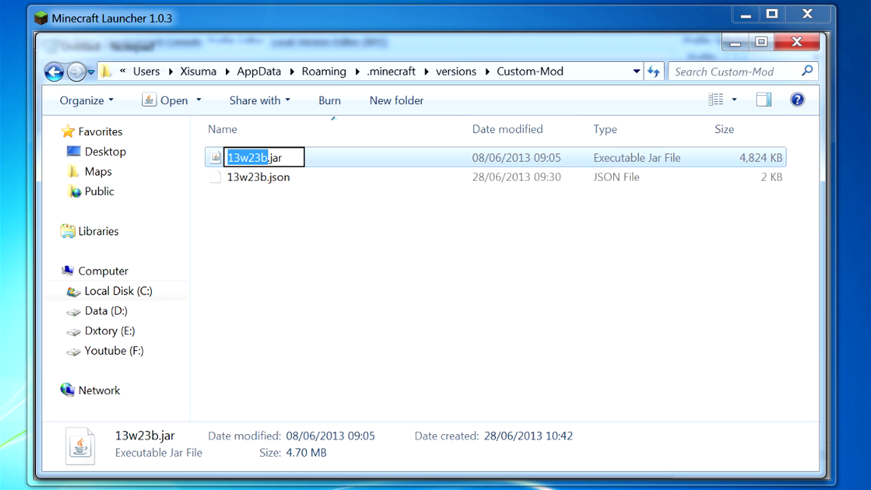
pyautogui.write('Custom-')
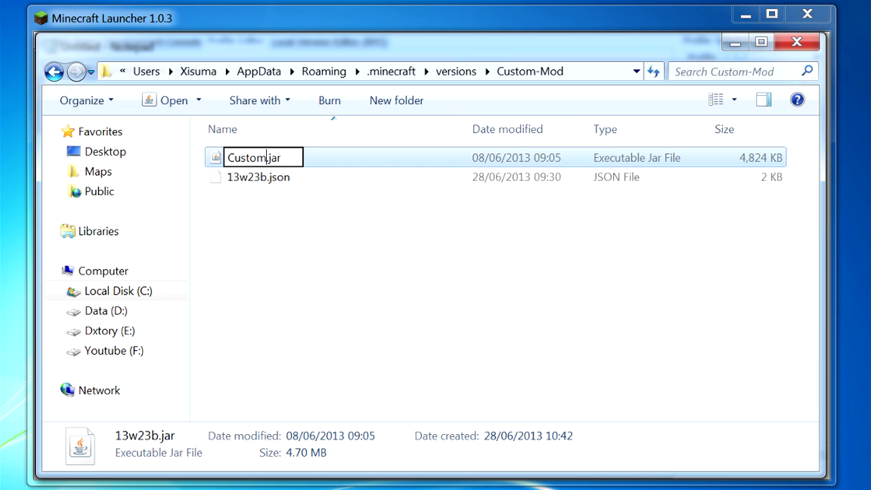
pyautogui.write('Mod')
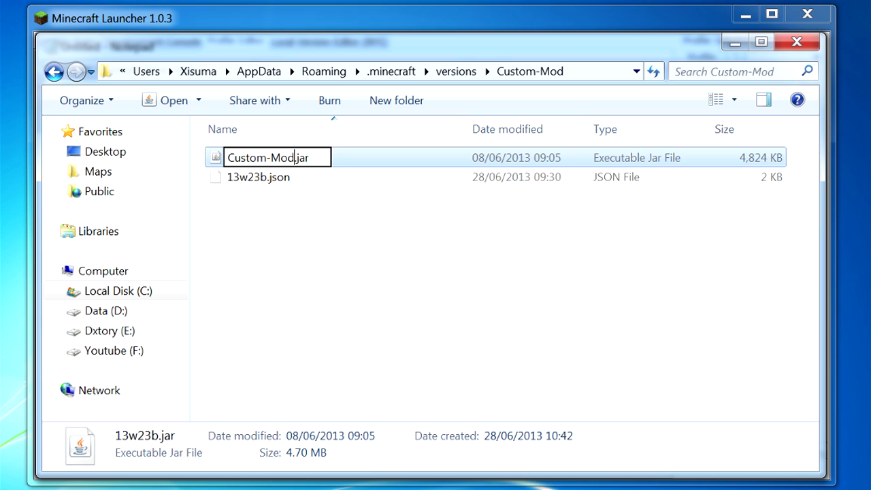
pyautogui.press('Return')
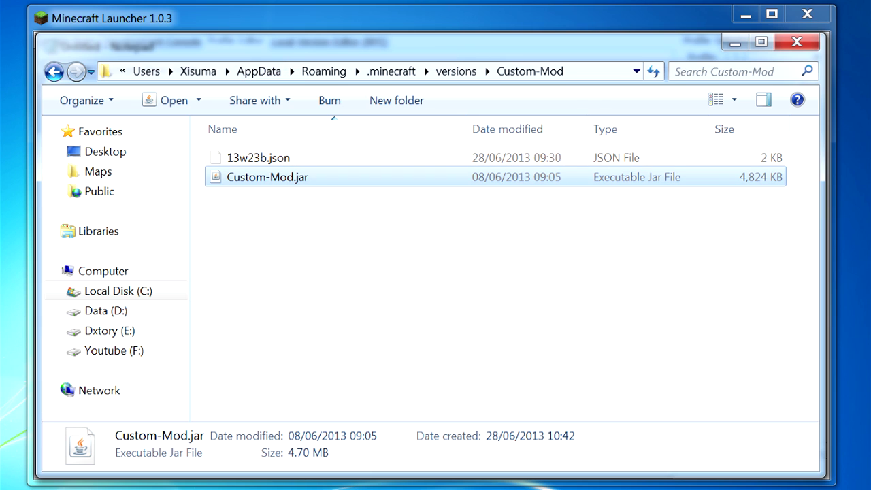
# - Rename 13w23b.json in the Custom-Mod folder as Custom-Mod.json
pyautogui.click(258, 157)
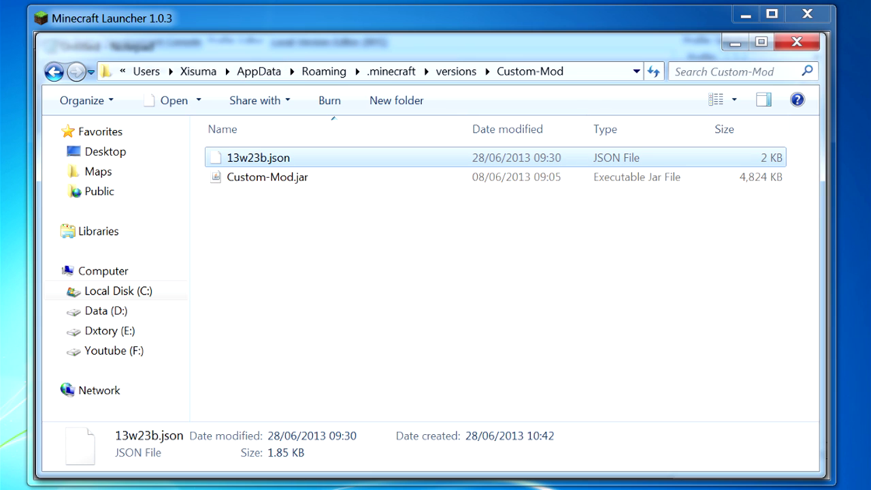
pyautogui.press('F2')
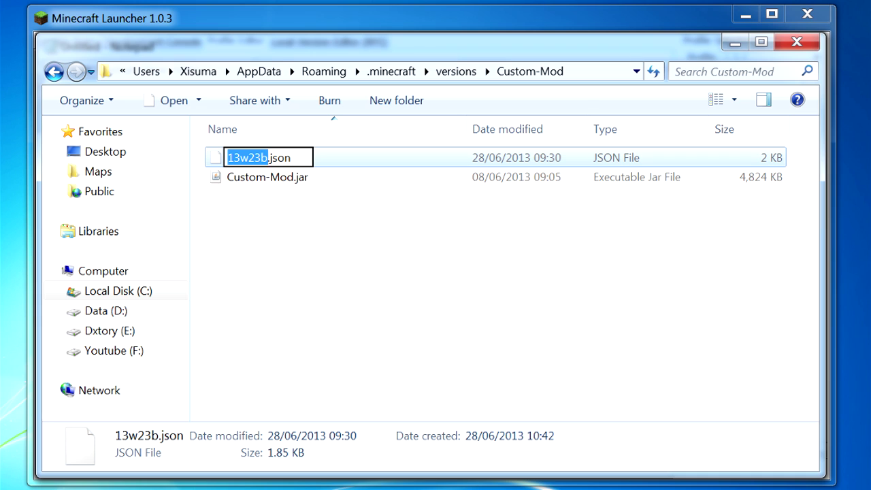
pyautogui.write('Custom-M')
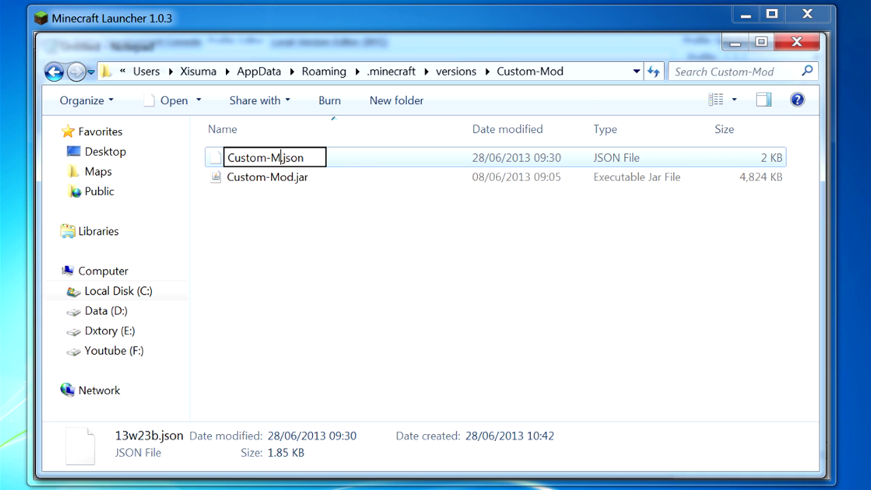
pyautogui.write('od')
pyautogui.press('Return')
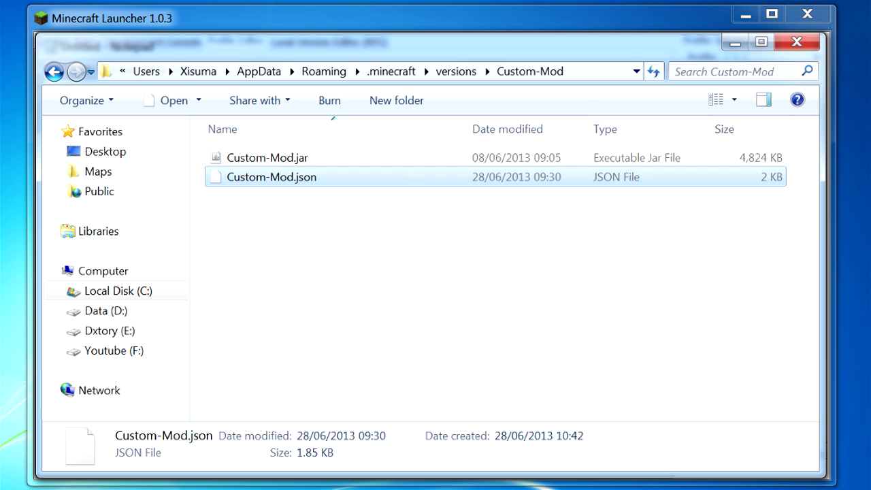
# - Switch to Notepad, load Custom-Mod.json into it and move its window over the folder window
pyautogui.click(218, 489)
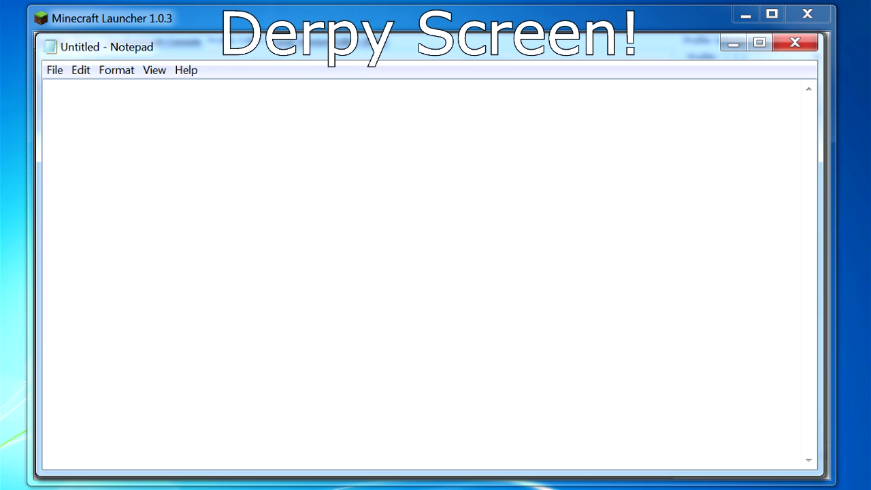
pyautogui.moveTo(272, 45); pyautogui.dragTo(639, 60)
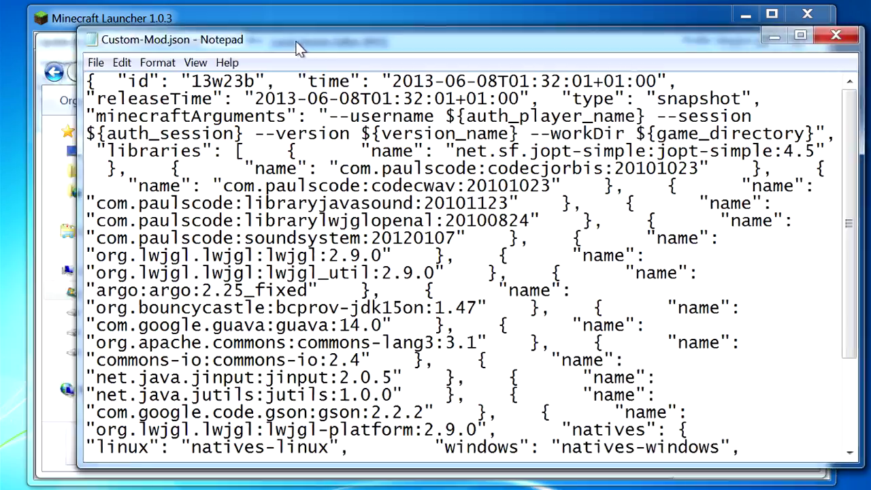
pyautogui.moveTo(296, 45); pyautogui.dragTo(253, 47)
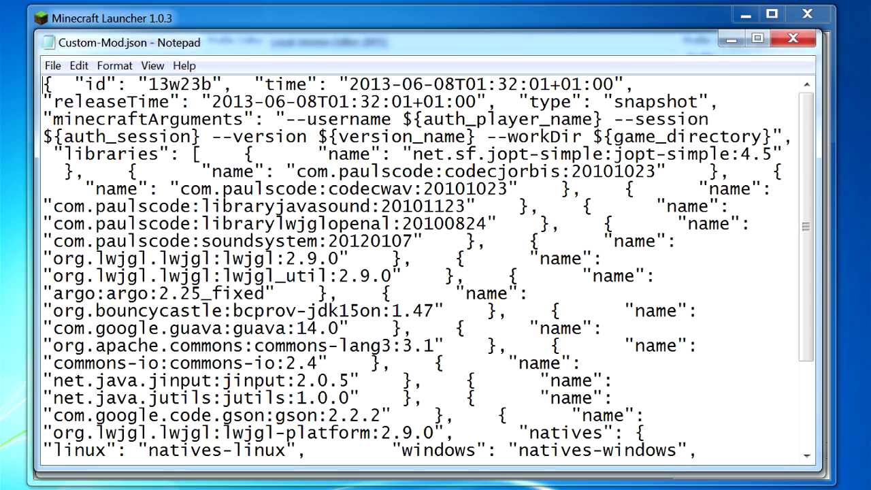
# - Set the "id" value at the start of Custom-Mod.json to Custom-Mod, then save and close the file
pyautogui.click(53, 85)
pyautogui.moveTo(53, 84); pyautogui.dragTo(149, 84)
pyautogui.click(212, 85)
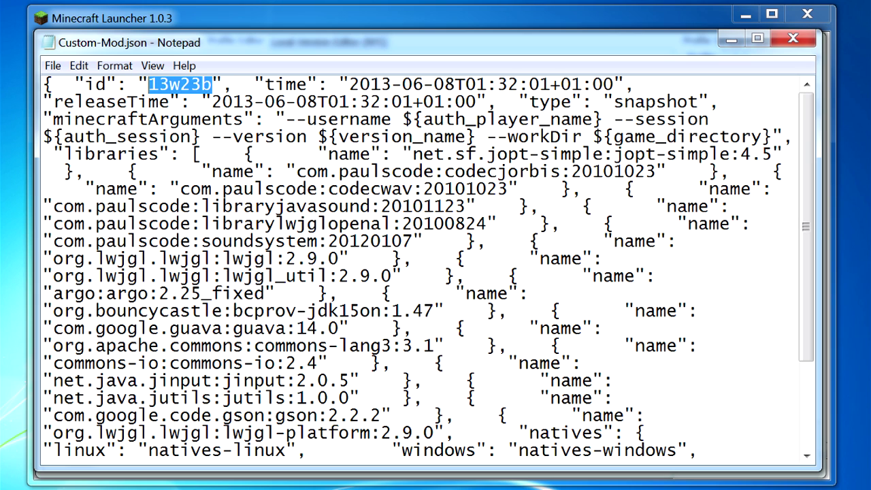
pyautogui.write('Custom')
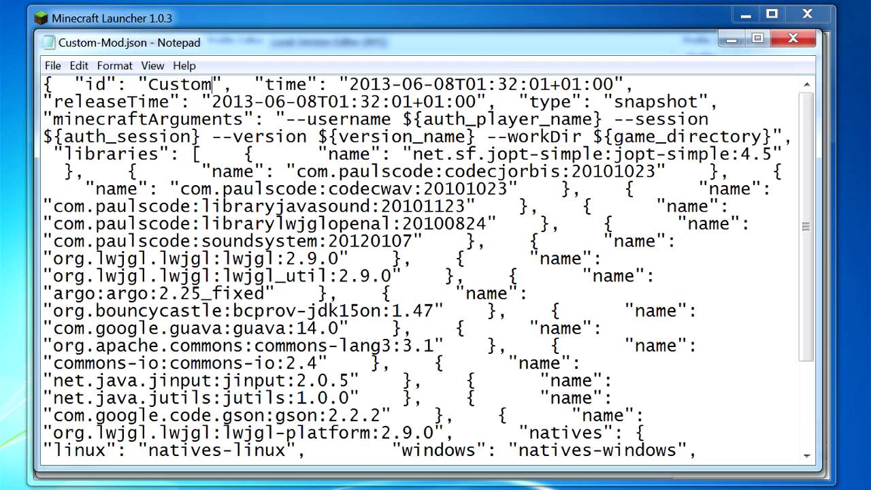
pyautogui.write('-Mod')
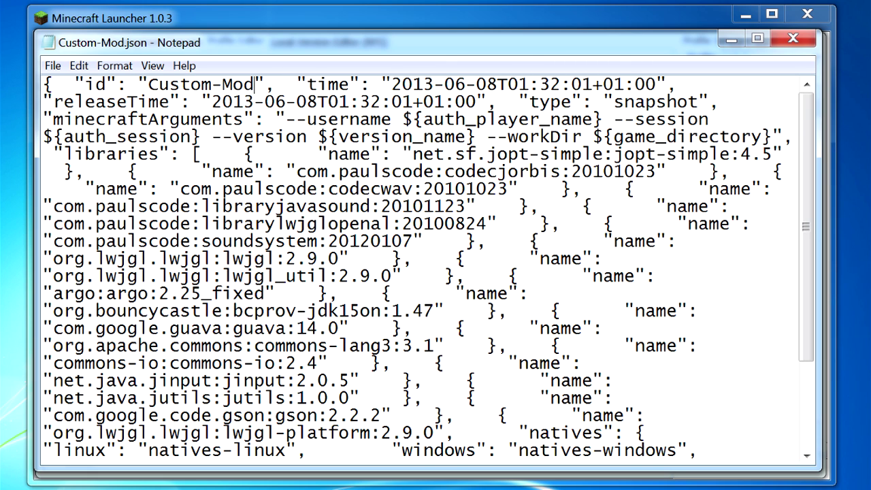
pyautogui.click(793, 38)
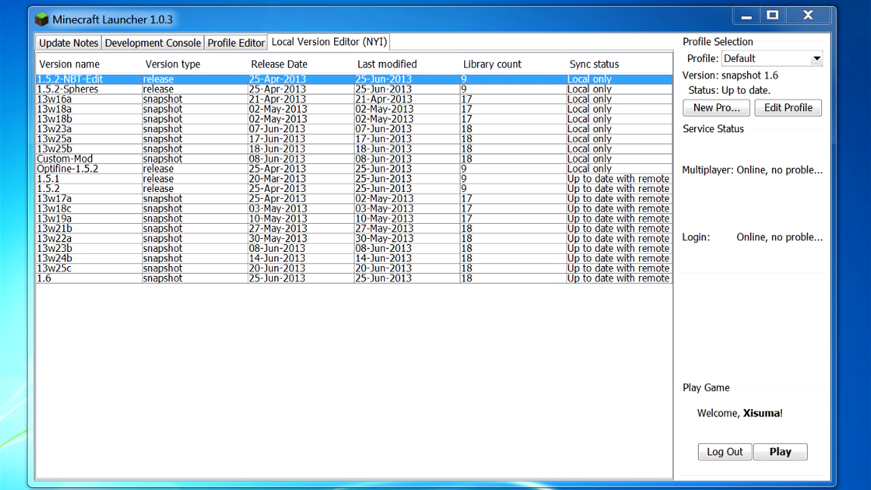
# - Find Custom-Mod in the launcher's local versions, set the Default profile to use version snapshot Custom-Mod, and save the profile
pyautogui.click(64, 158)
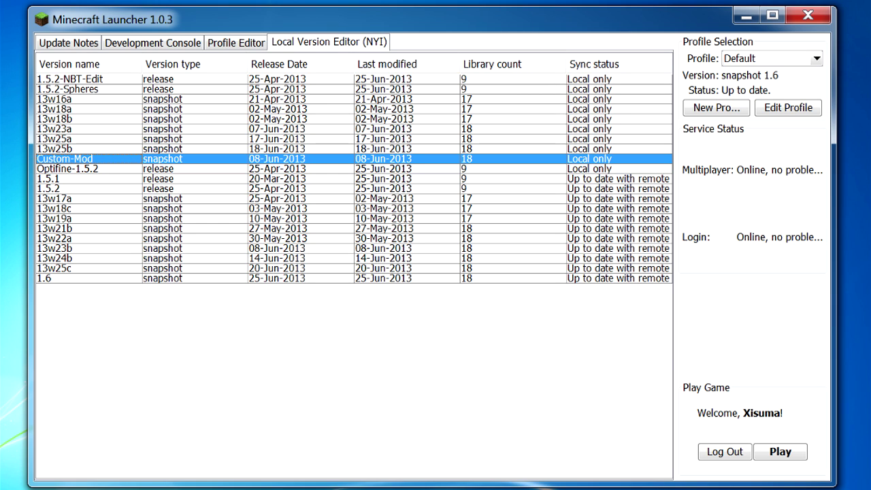
pyautogui.click(788, 107)
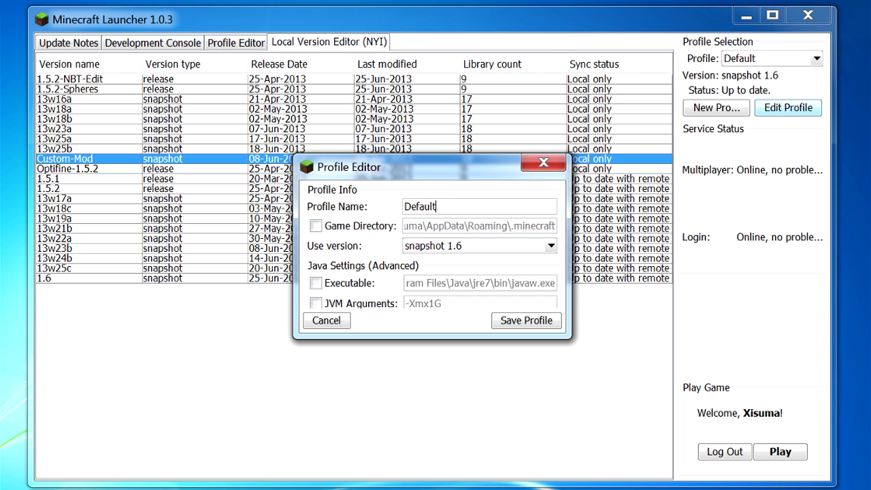
pyautogui.click(550, 246)
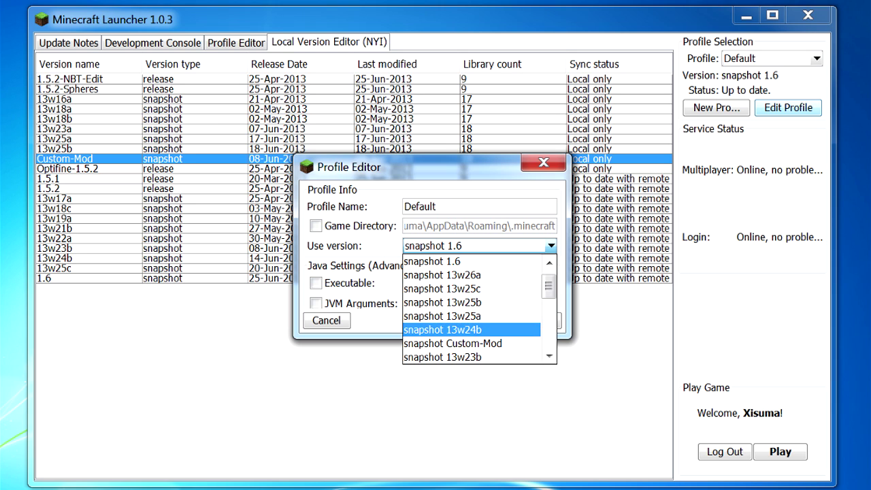
pyautogui.click(549, 262)
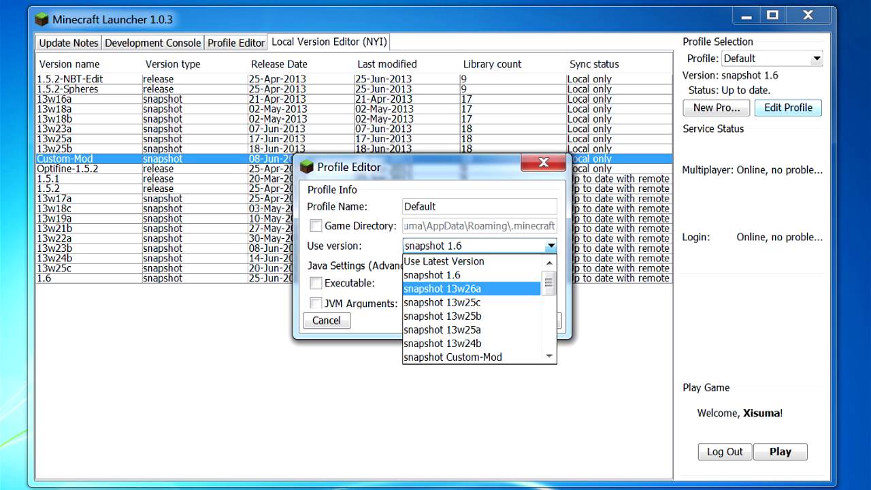
pyautogui.scroll(-6, 449, 289)
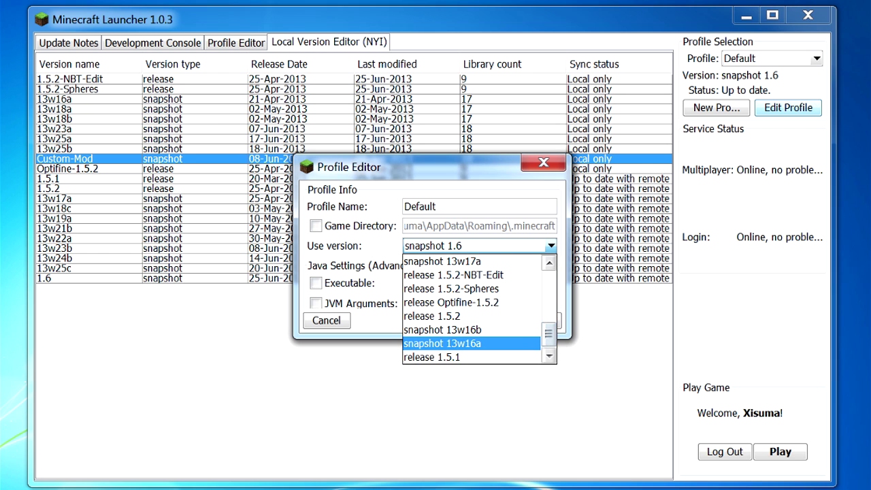
pyautogui.scroll(5, 449, 329)
pyautogui.scroll(1, 449, 330)
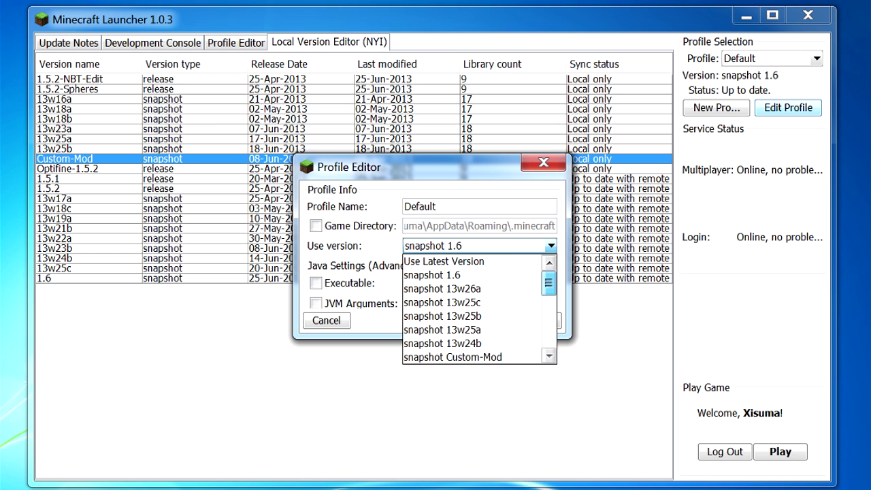
pyautogui.click(453, 357)
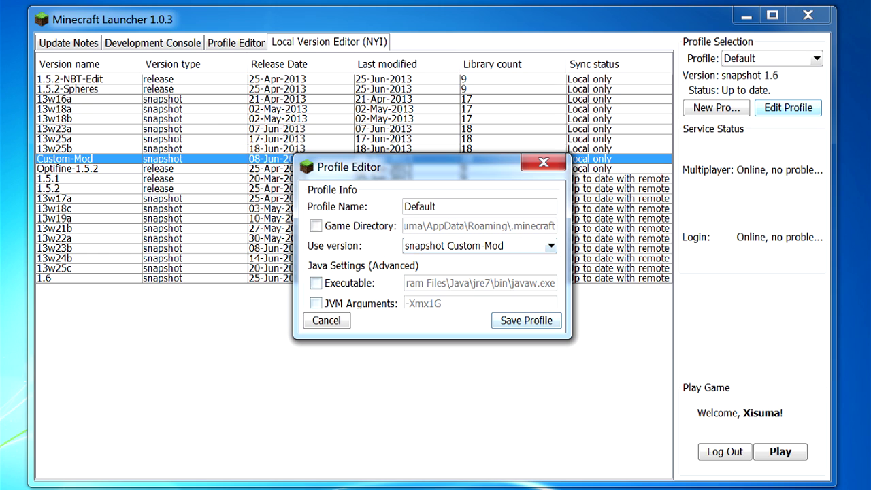
pyautogui.click(526, 320)
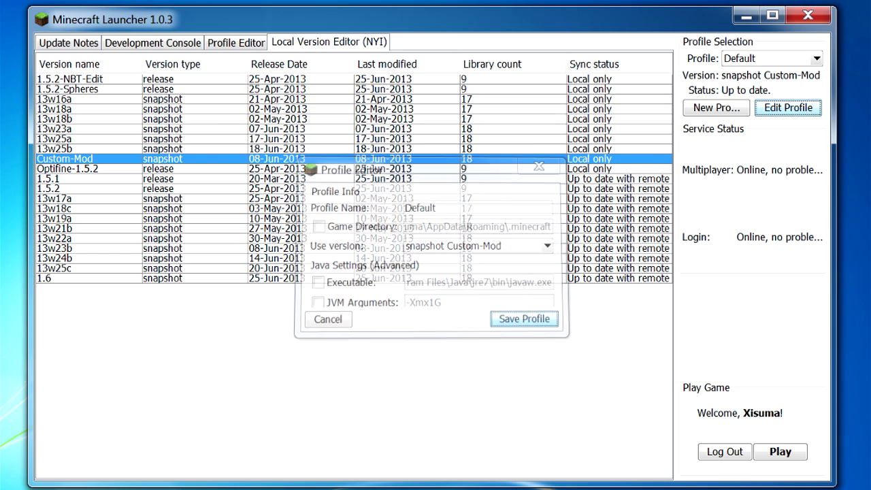